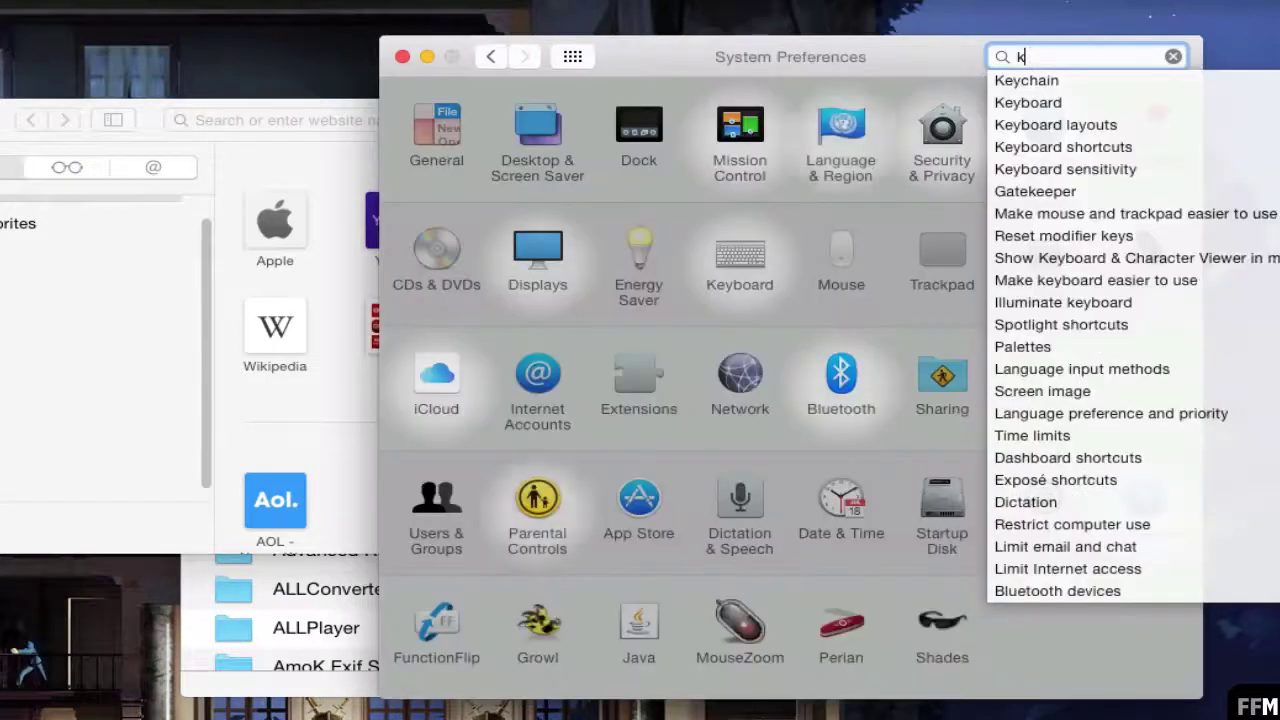
# Step: Search the preferences for "ass", open the setting allowing assistive apps to control the computer, and review the permitted apps
pyautogui.write('ass')
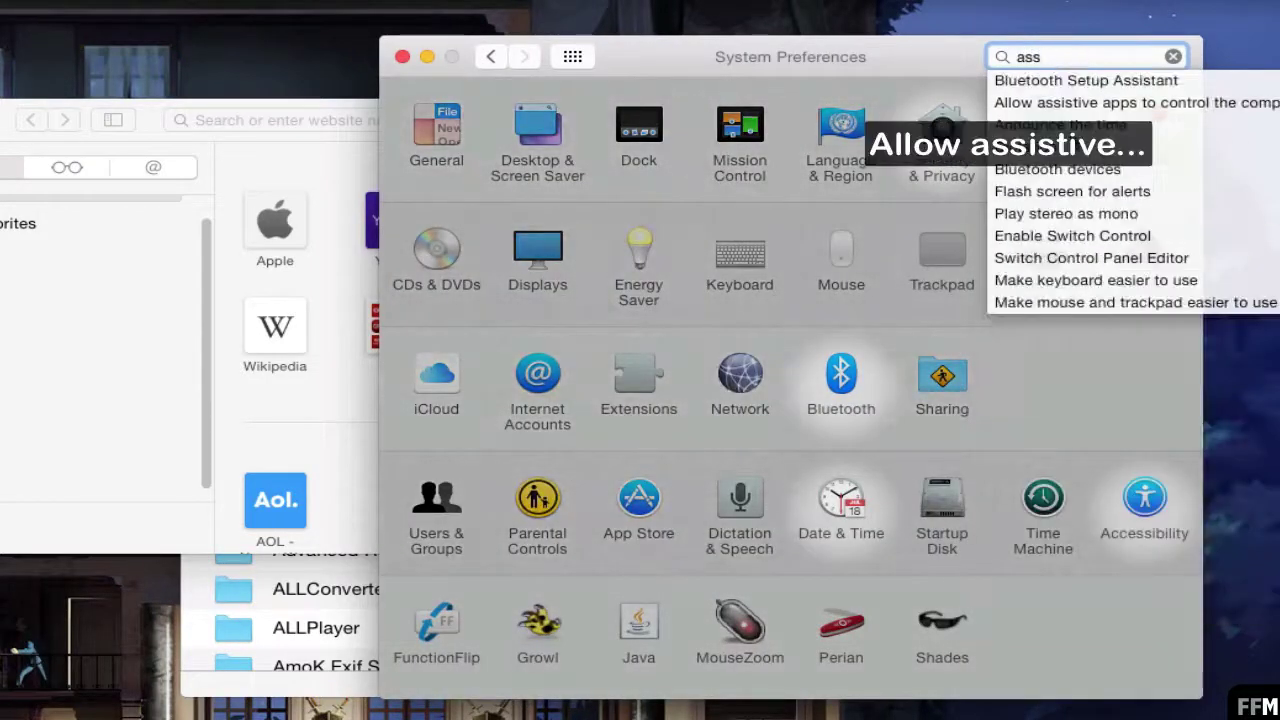
pyautogui.click(1063, 104)
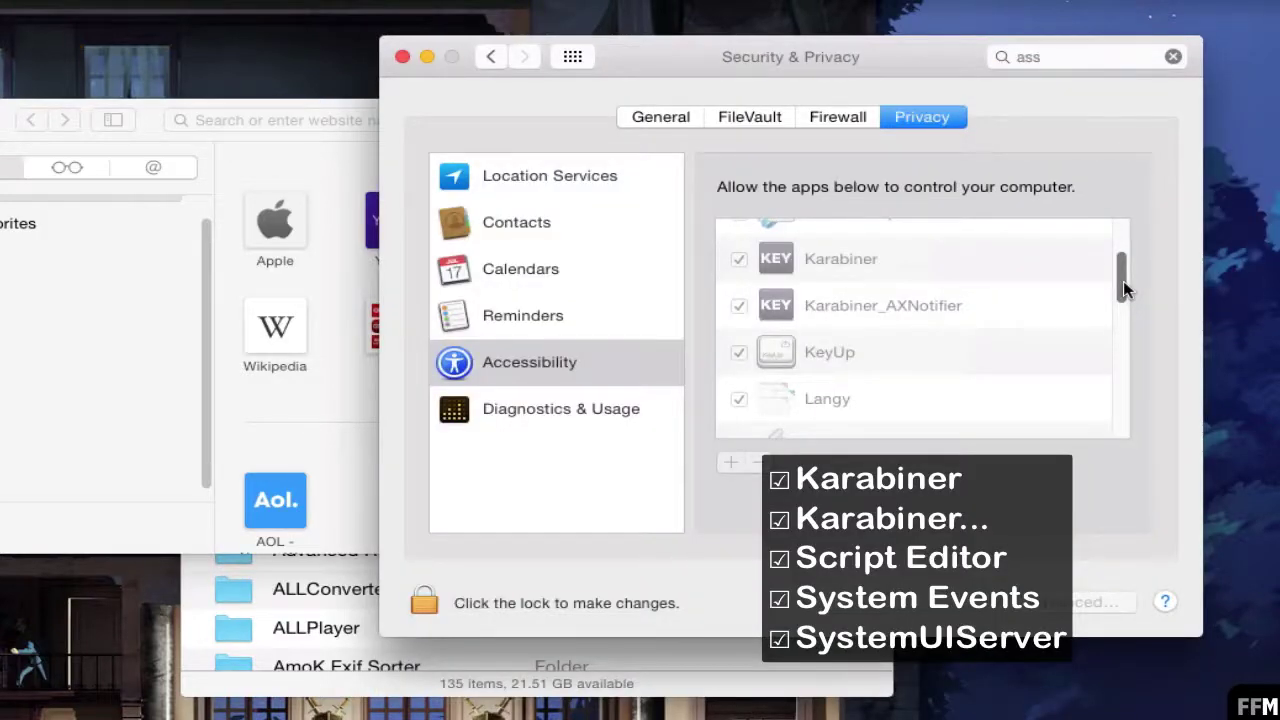
pyautogui.moveTo(1124, 289); pyautogui.dragTo(1127, 370)
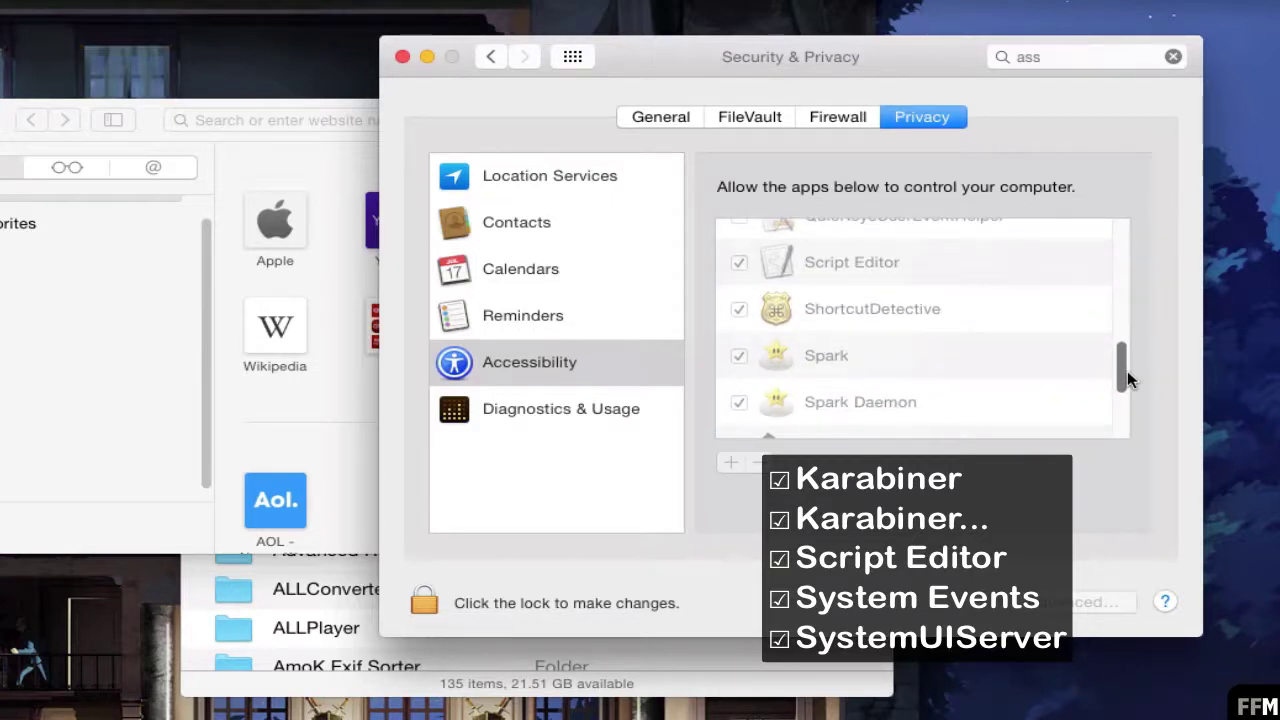
pyautogui.moveTo(1127, 370); pyautogui.dragTo(1127, 428)
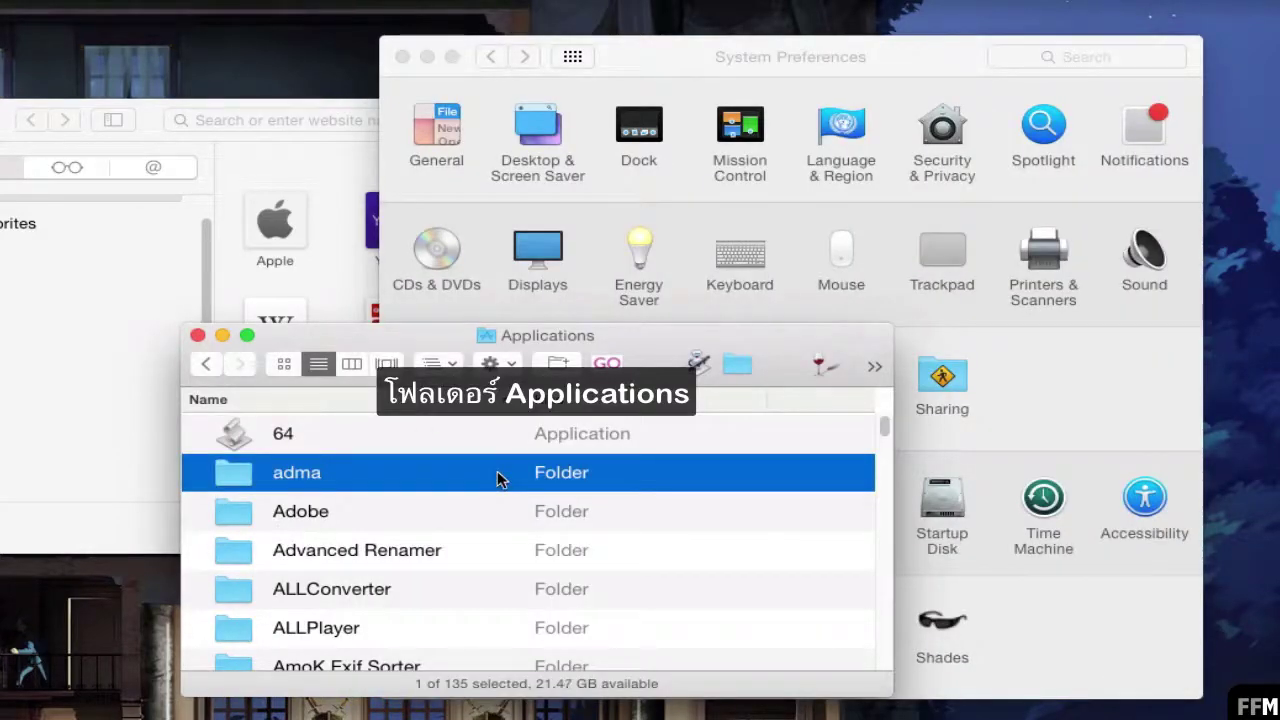
# Step: Open the Utilities folder inside Applications and launch Script Editor from it
pyautogui.press('u')
pyautogui.press('t')
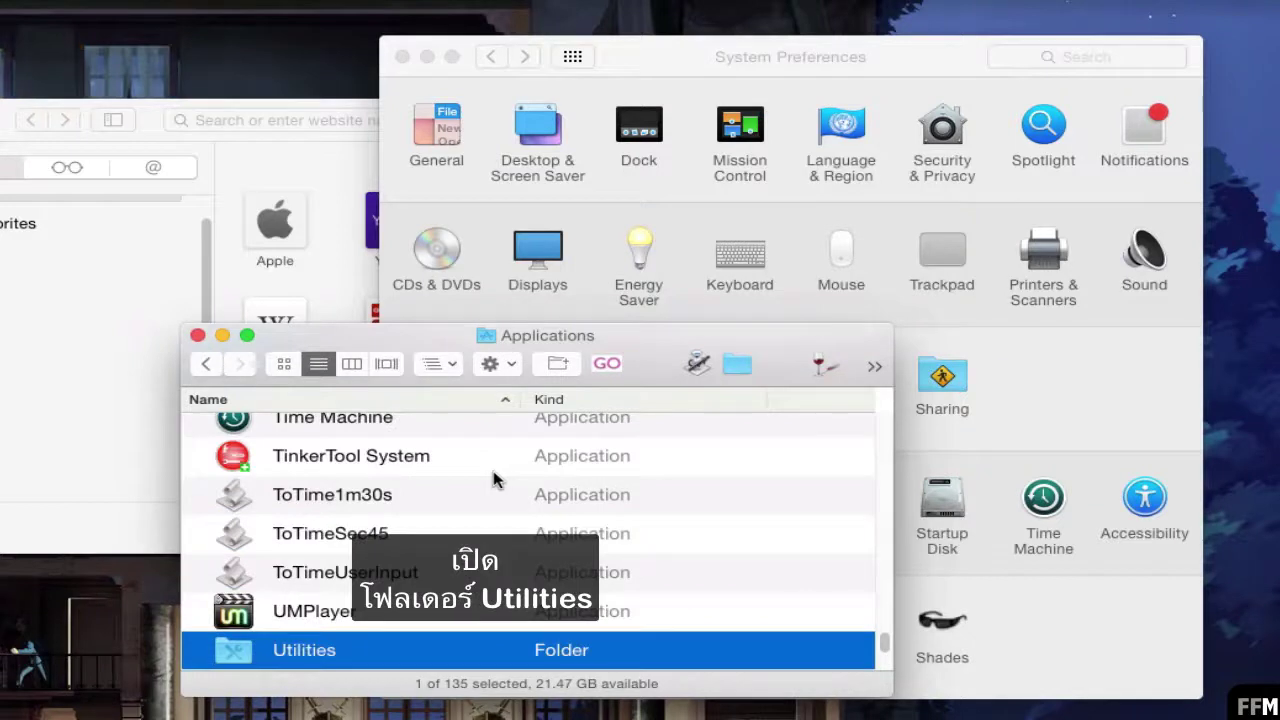
pyautogui.doubleClick(347, 652)
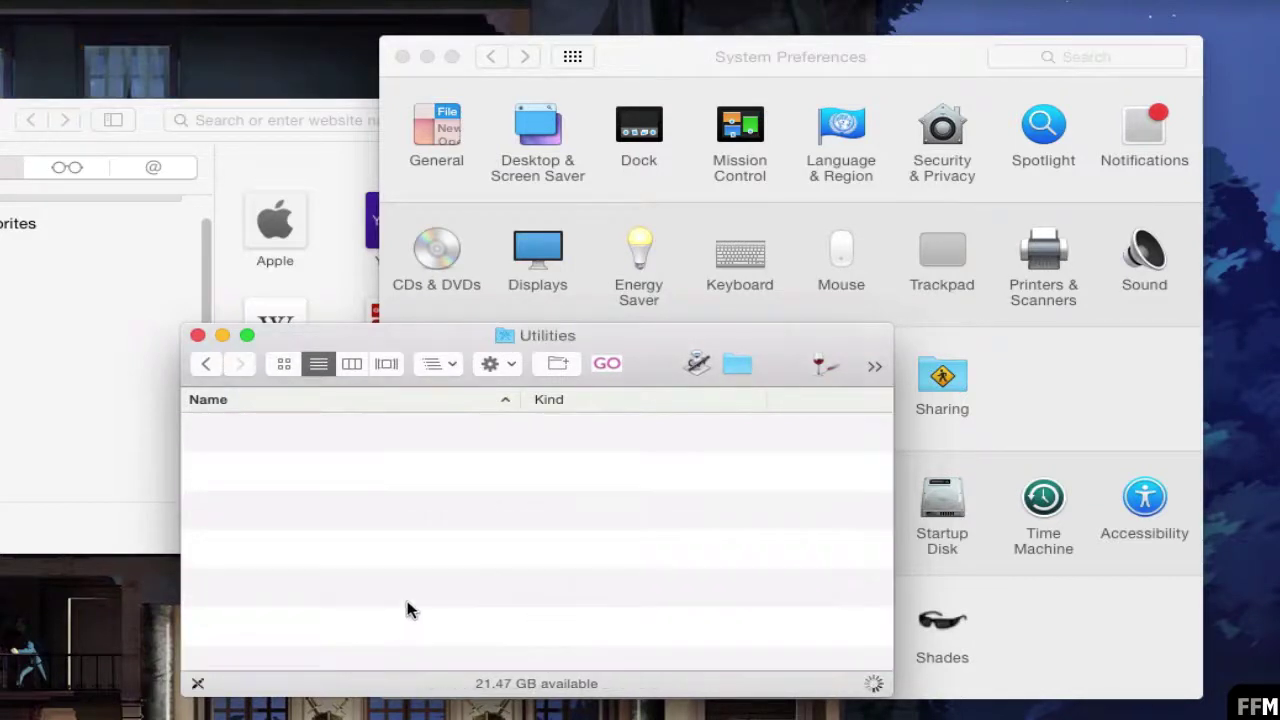
pyautogui.click(408, 567)
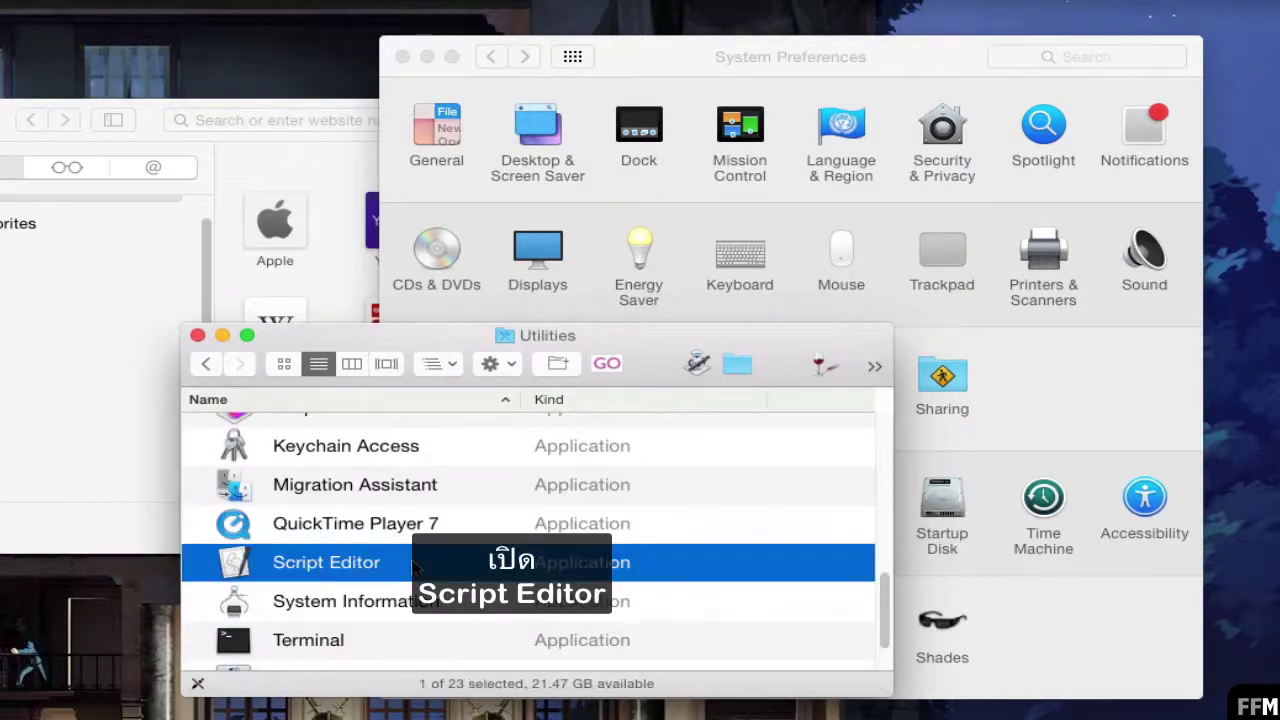
pyautogui.doubleClick(405, 572)
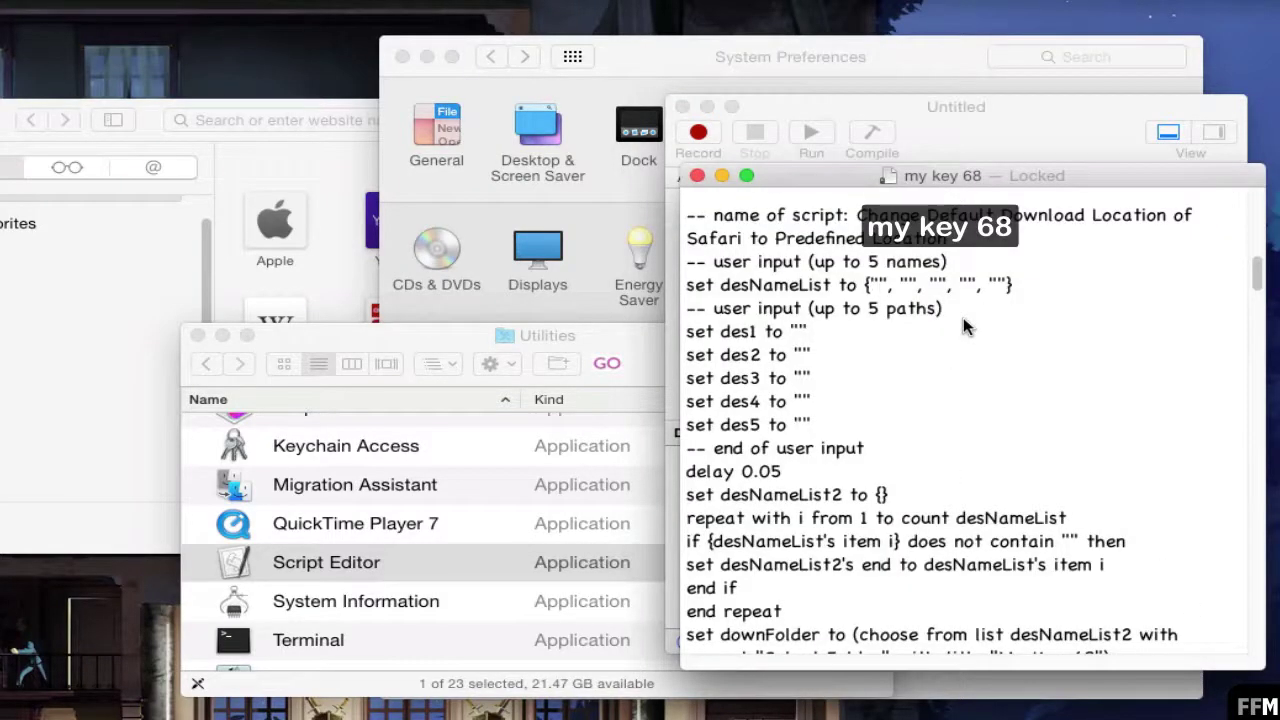
# Step: Search the my key 68 document from its beginning for "script for" and select the "Script for My Key 68" heading line
pyautogui.scroll(15, 965, 325)
pyautogui.click(810, 236)
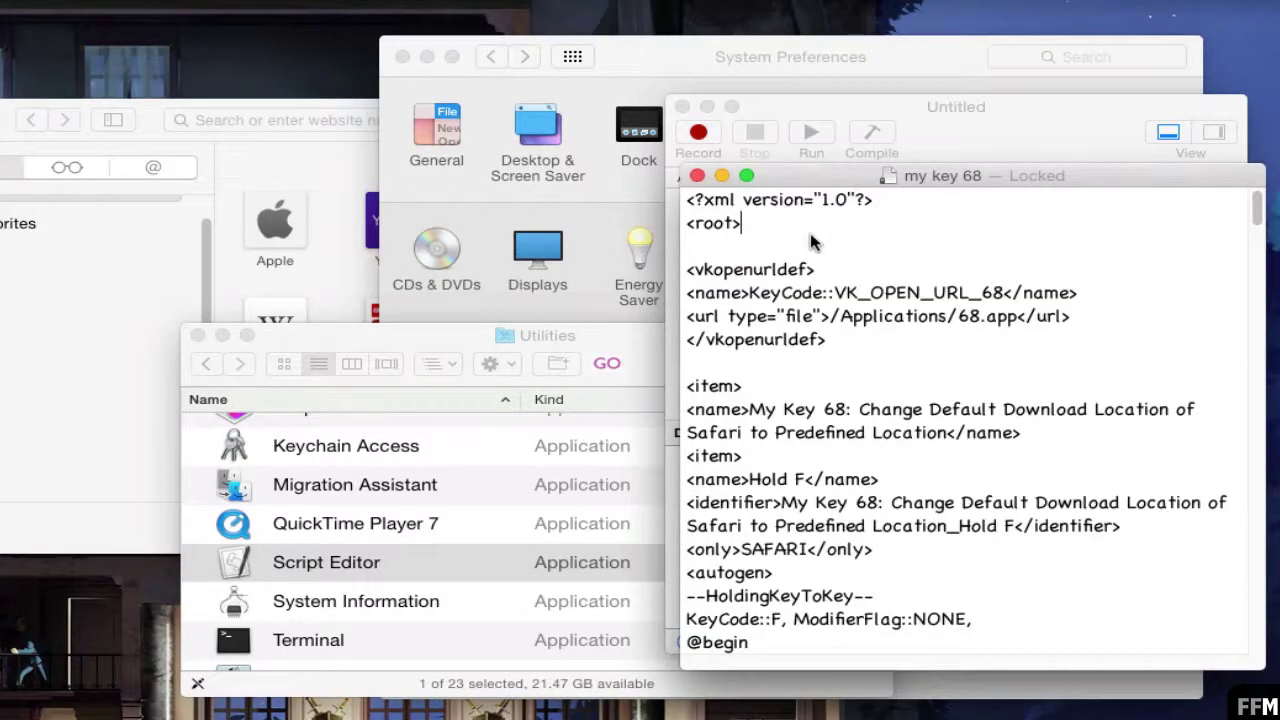
pyautogui.press('super+f')
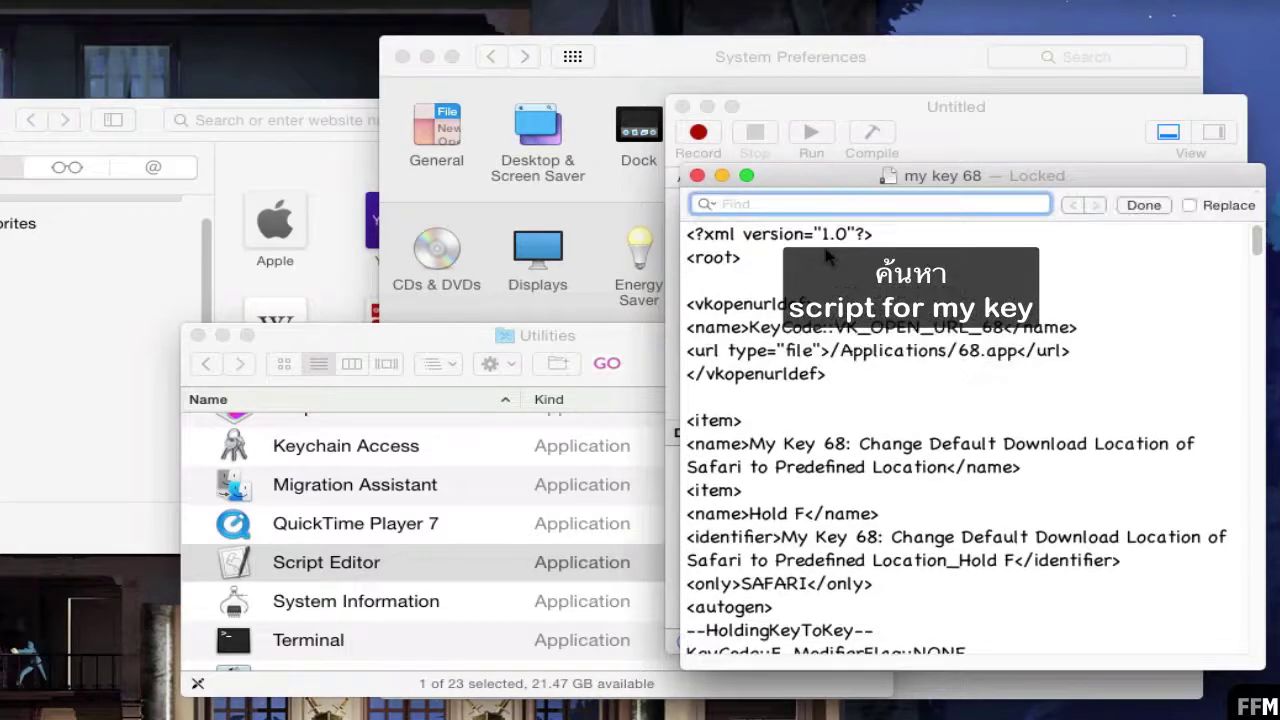
pyautogui.write('script for')
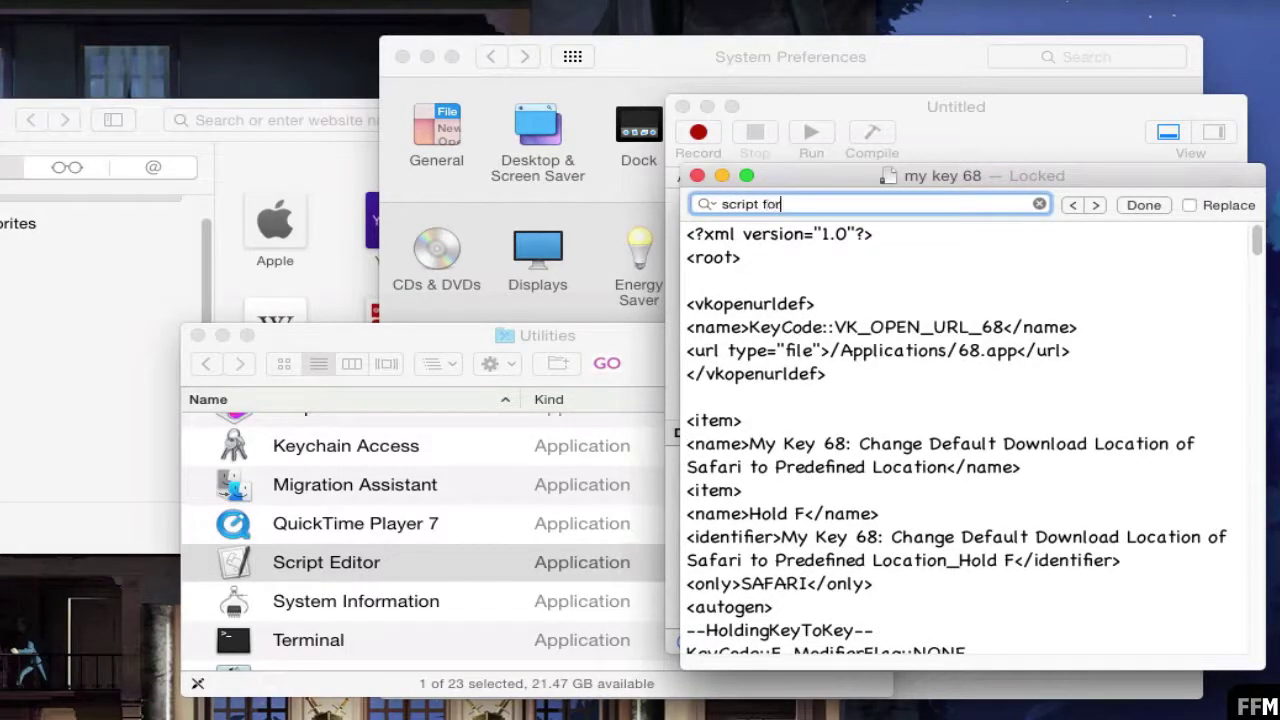
pyautogui.press('Return')
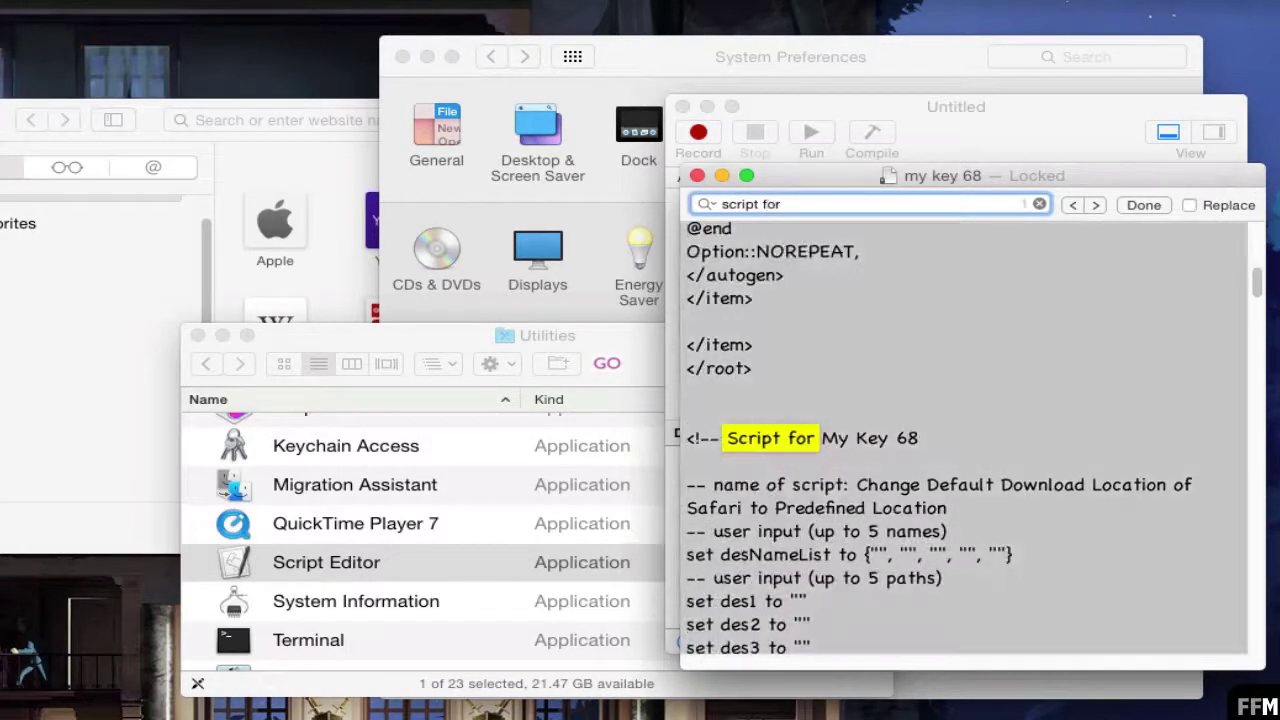
pyautogui.moveTo(918, 438); pyautogui.dragTo(680, 438)
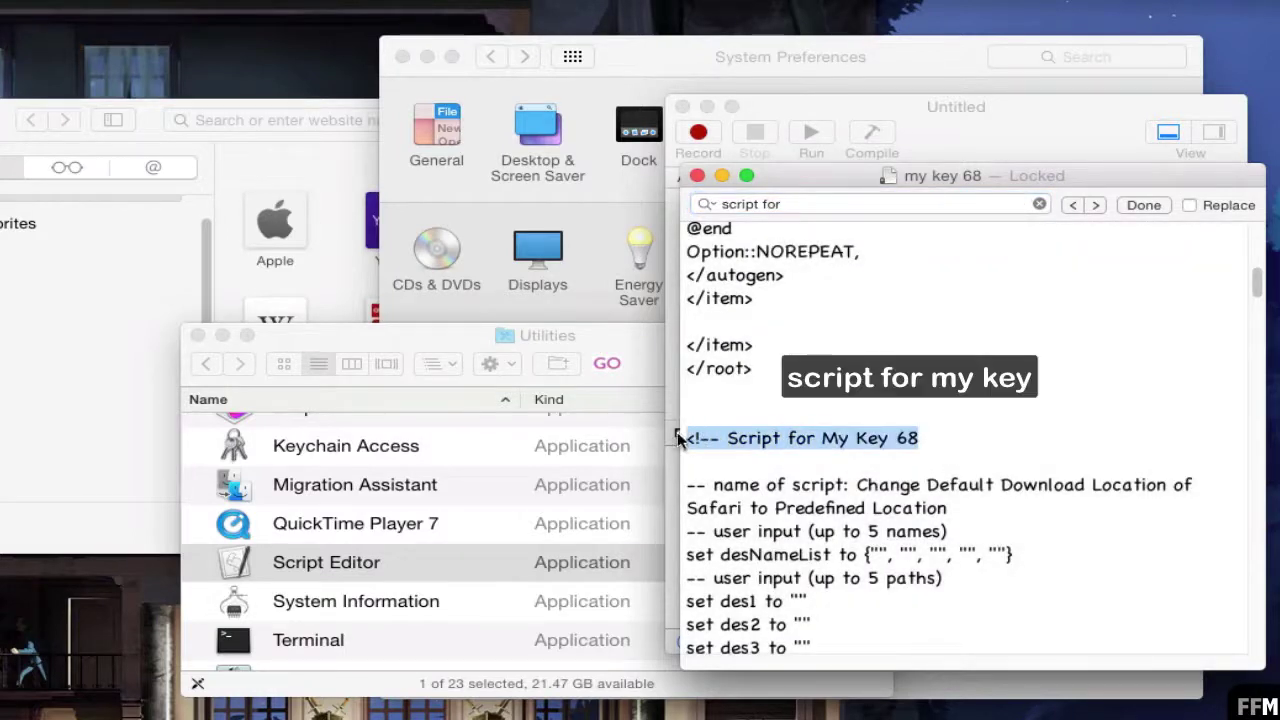
# Step: Copy the script text from "-- name of script" through "end if -- downFolder is not false" in the my key 68 document
pyautogui.moveTo(1258, 285); pyautogui.dragTo(1260, 303)
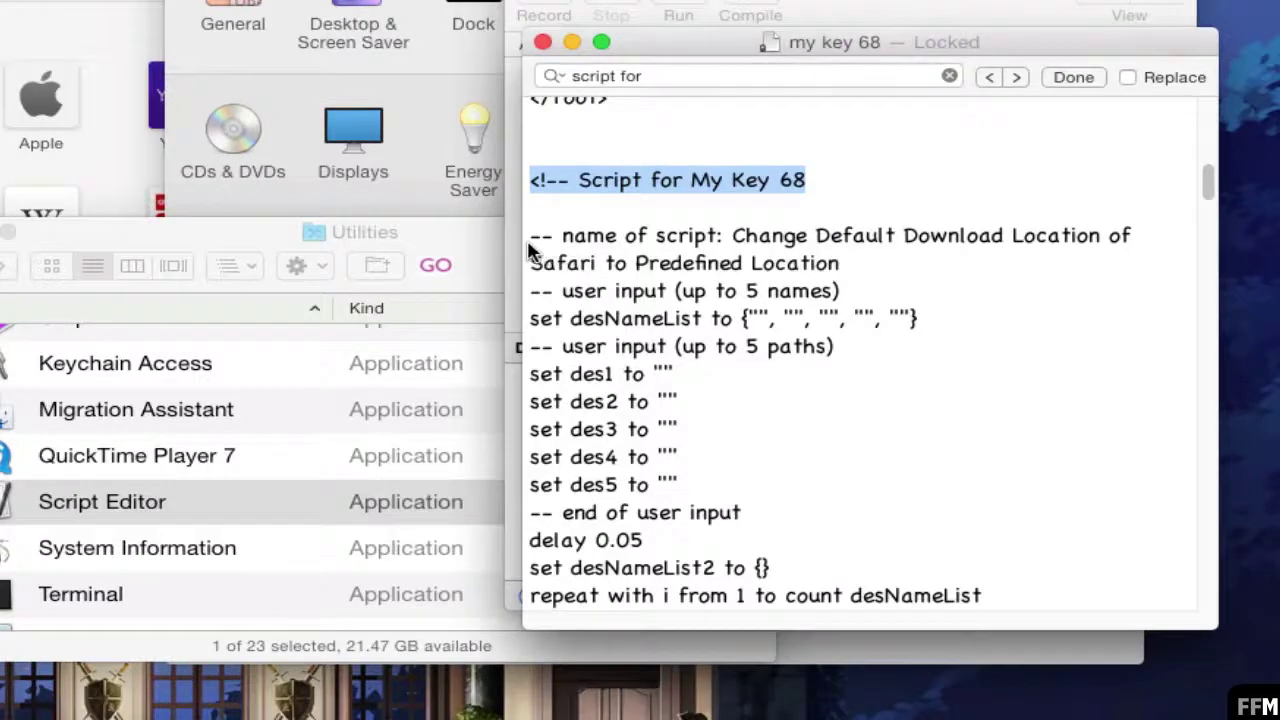
pyautogui.moveTo(686, 342); pyautogui.dragTo(724, 416)
pyautogui.moveTo(573, 330); pyautogui.dragTo(622, 520)
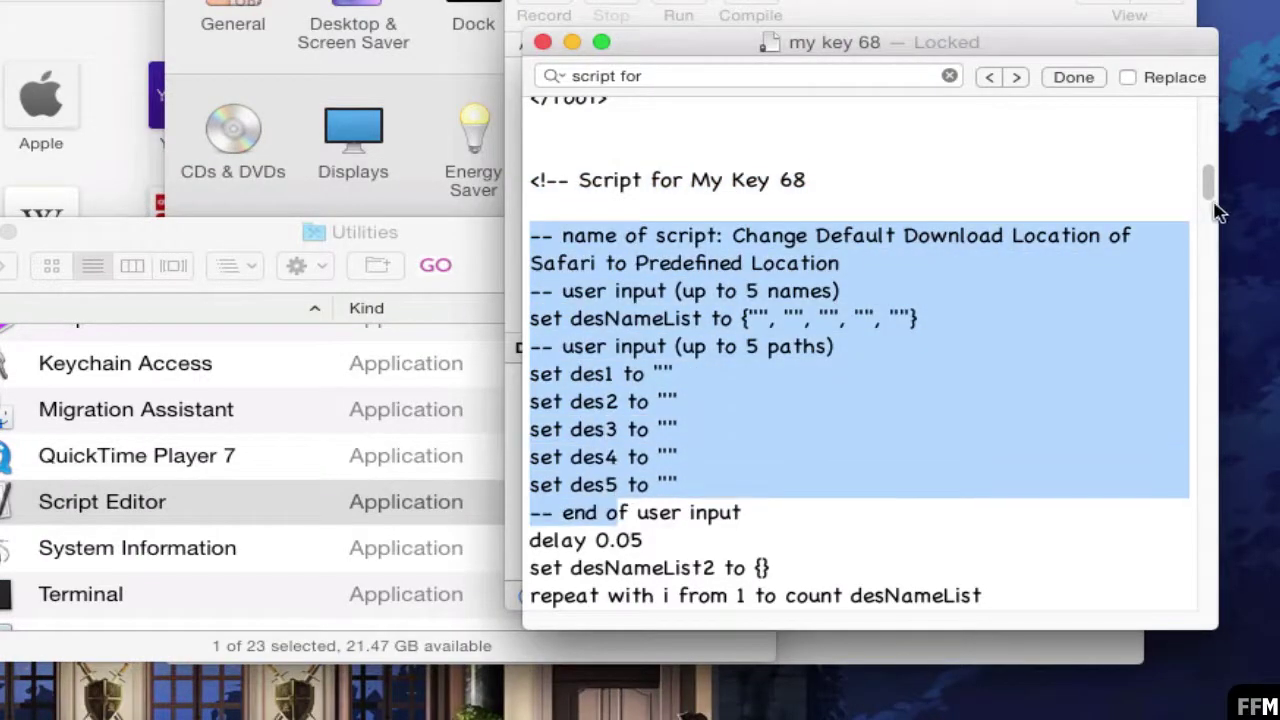
pyautogui.moveTo(1211, 180); pyautogui.dragTo(1185, 630)
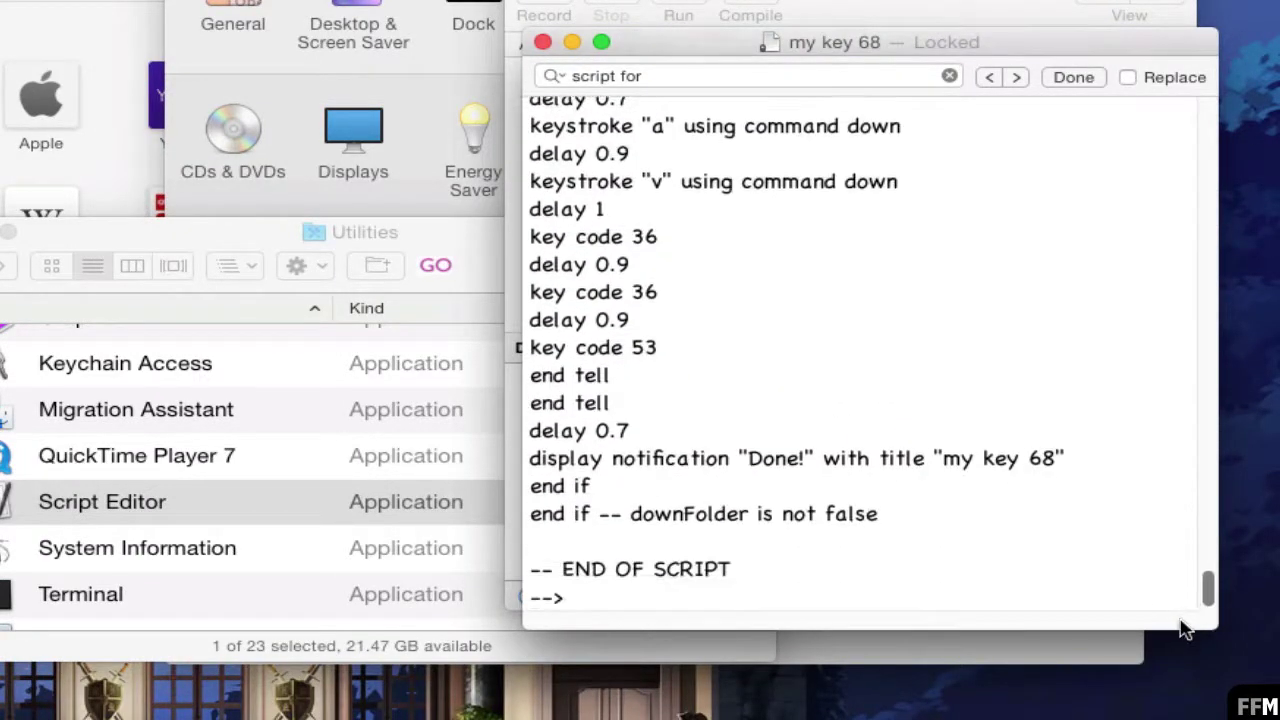
pyautogui.keyDown('shift'); pyautogui.click(888, 513); pyautogui.keyUp('shift')
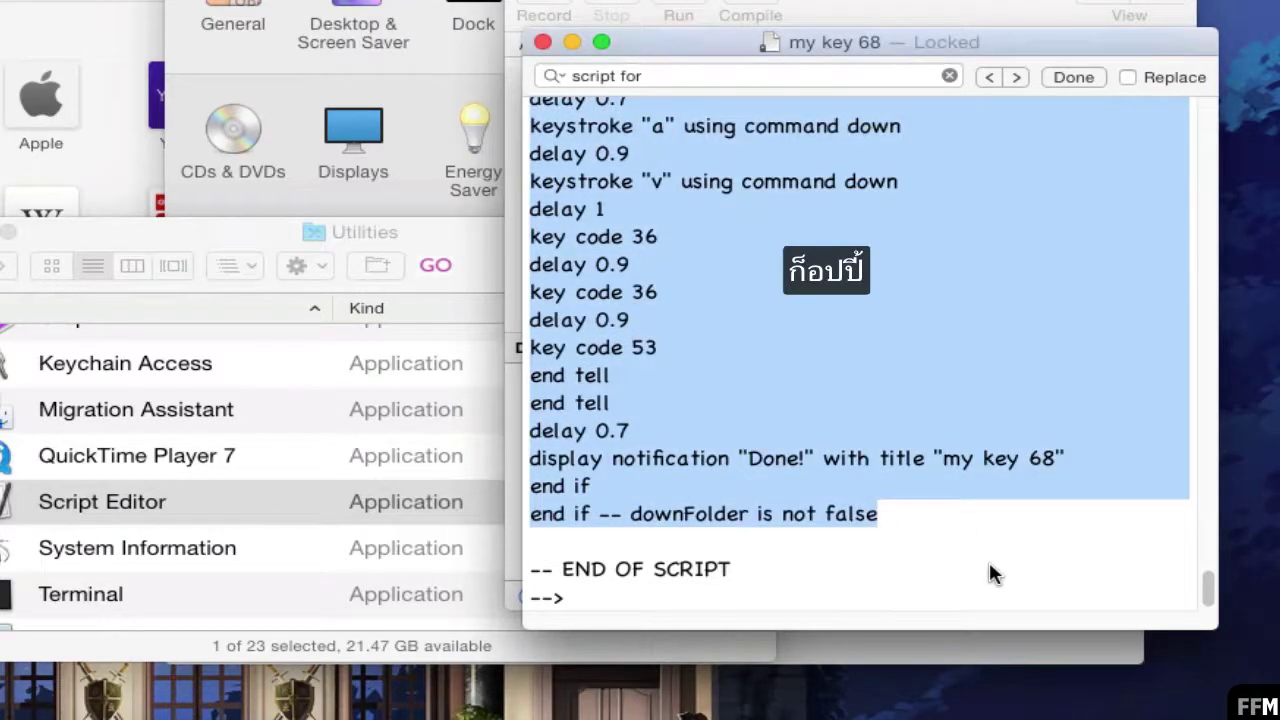
pyautogui.scroll(5, 1028, 421)
pyautogui.scroll(2, 1021, 408)
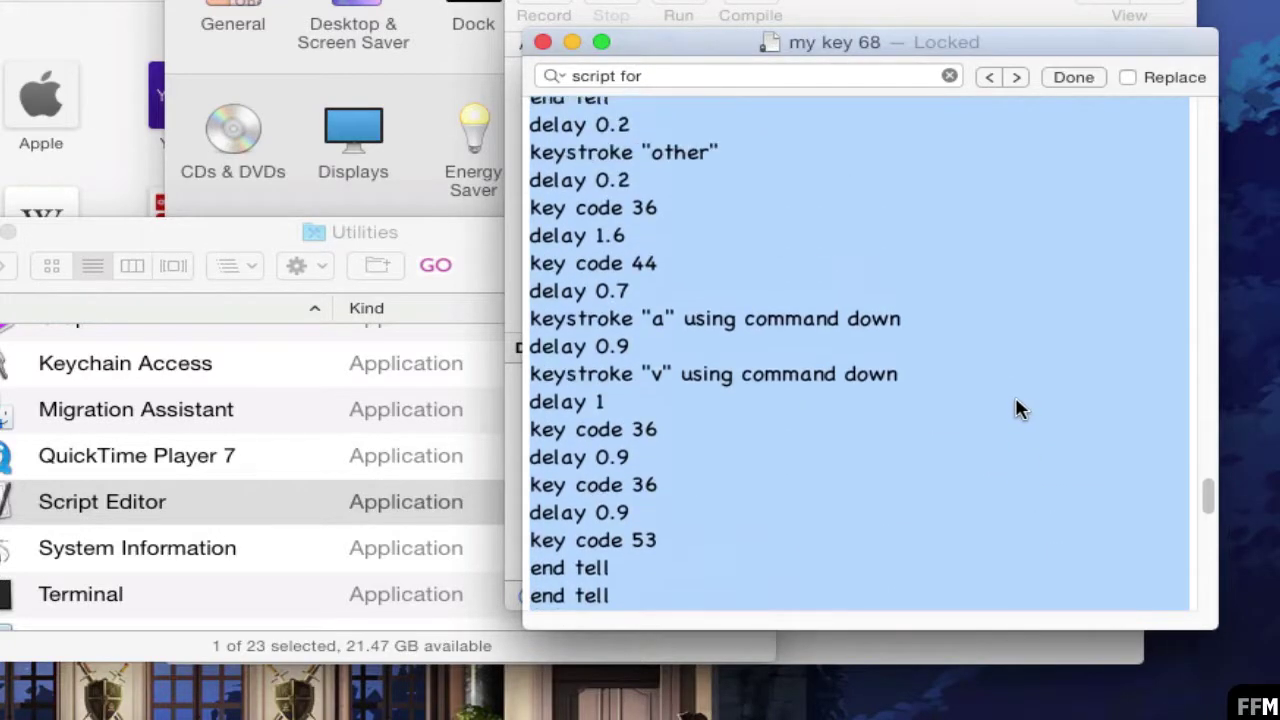
pyautogui.rightClick(862, 248)
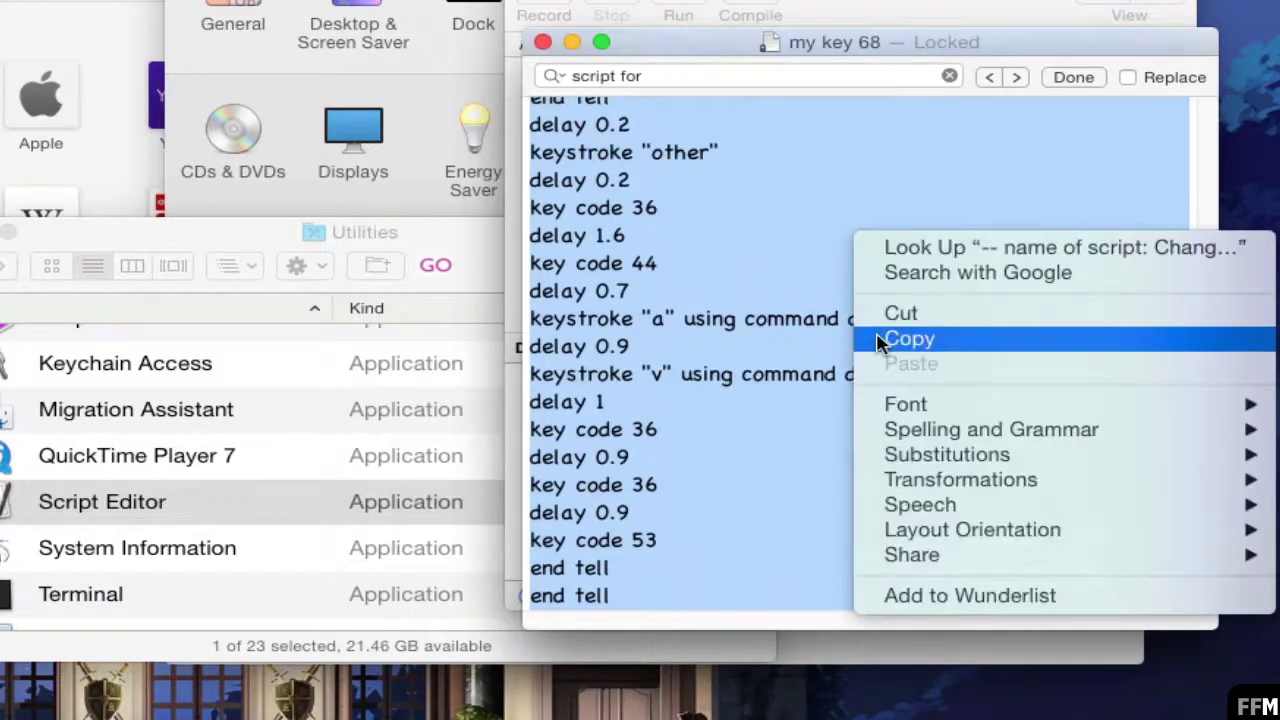
pyautogui.click(880, 340)
# Step: Paste the copied script into an empty AppleScript document in Script Editor
pyautogui.press('super+n')
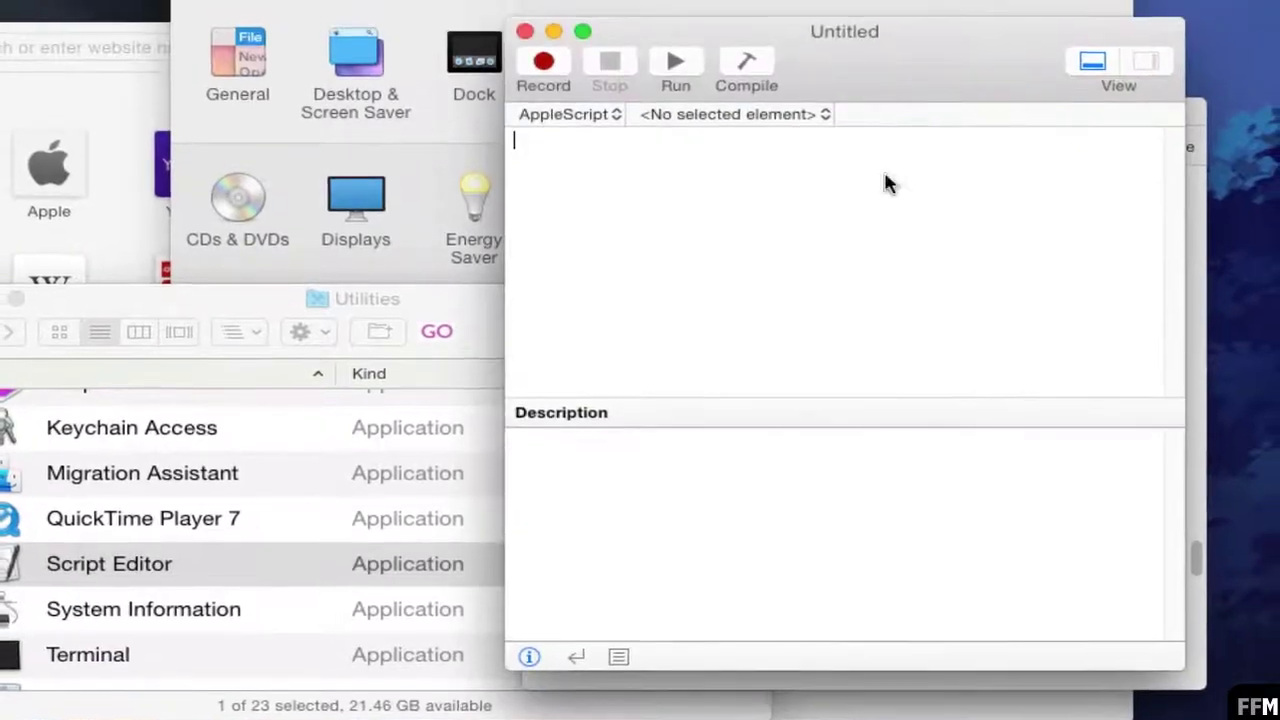
pyautogui.rightClick(520, 160)
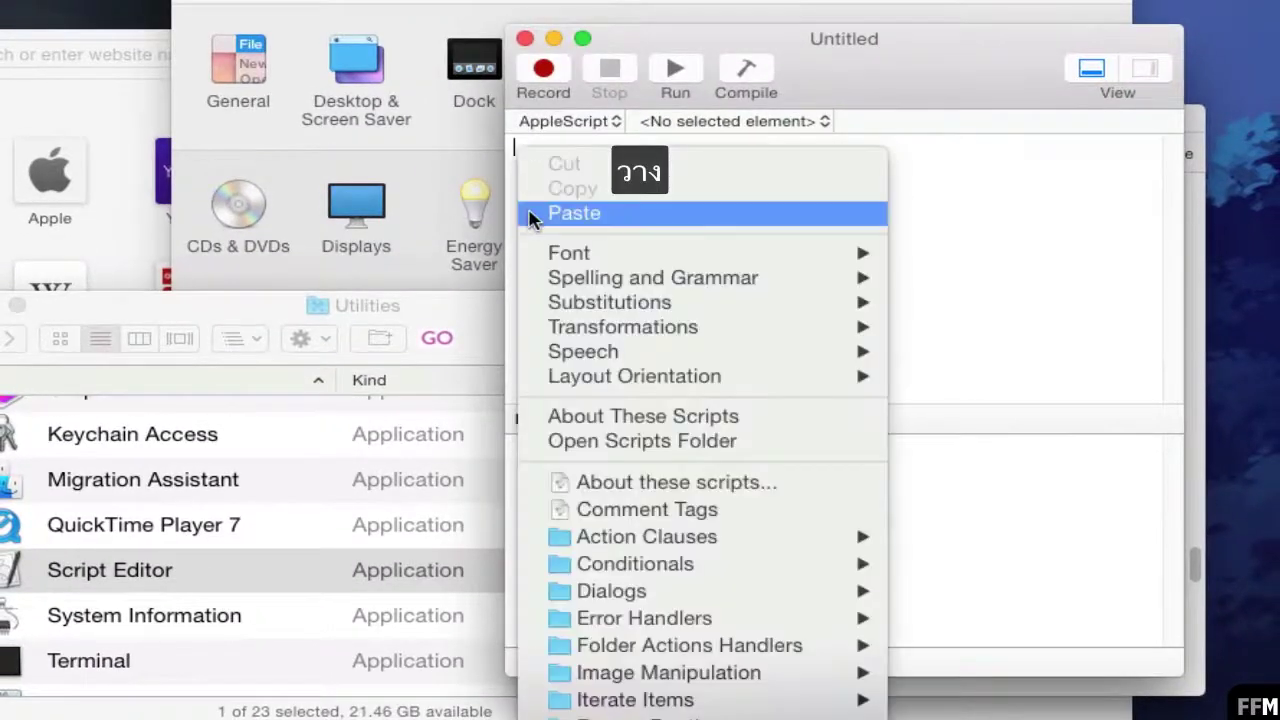
pyautogui.click(528, 211)
pyautogui.moveTo(1174, 388); pyautogui.dragTo(1163, 140)
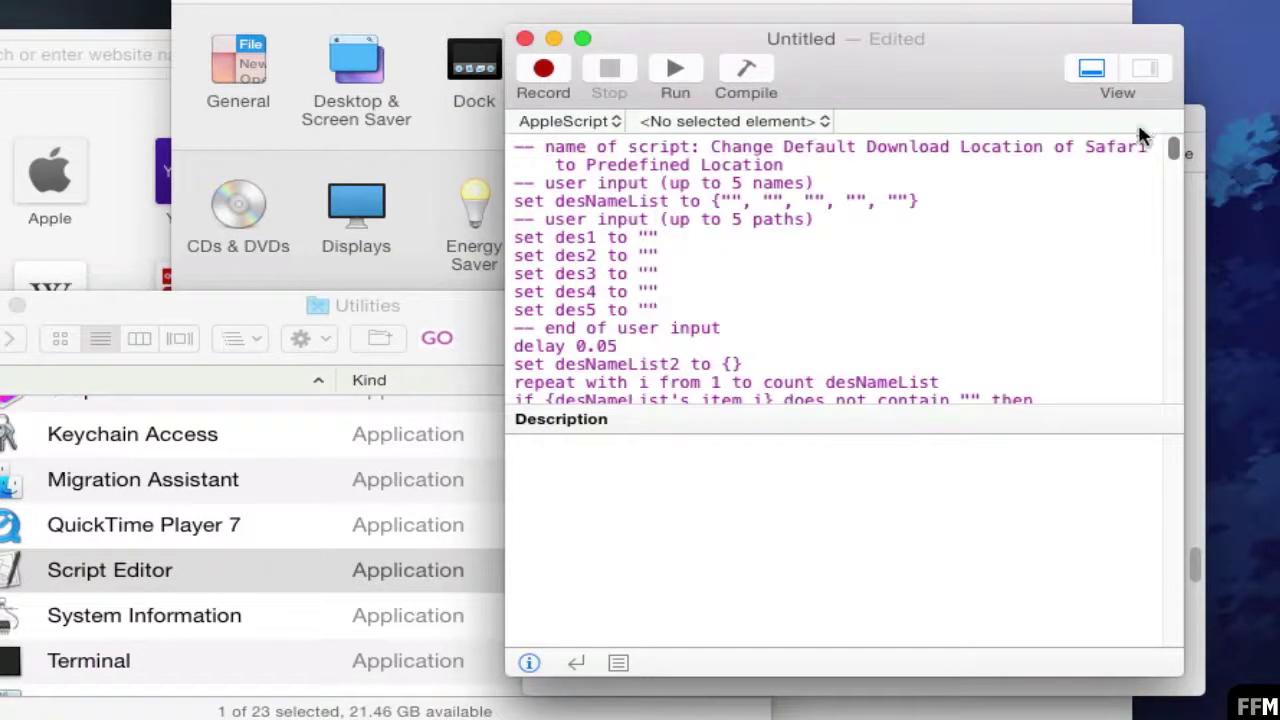
# Step: Enter the folder names "dd", "ee" and "ff" as the first three entries of desNameList, with the dd folder window alongside
pyautogui.moveTo(816, 186); pyautogui.dragTo(500, 188)
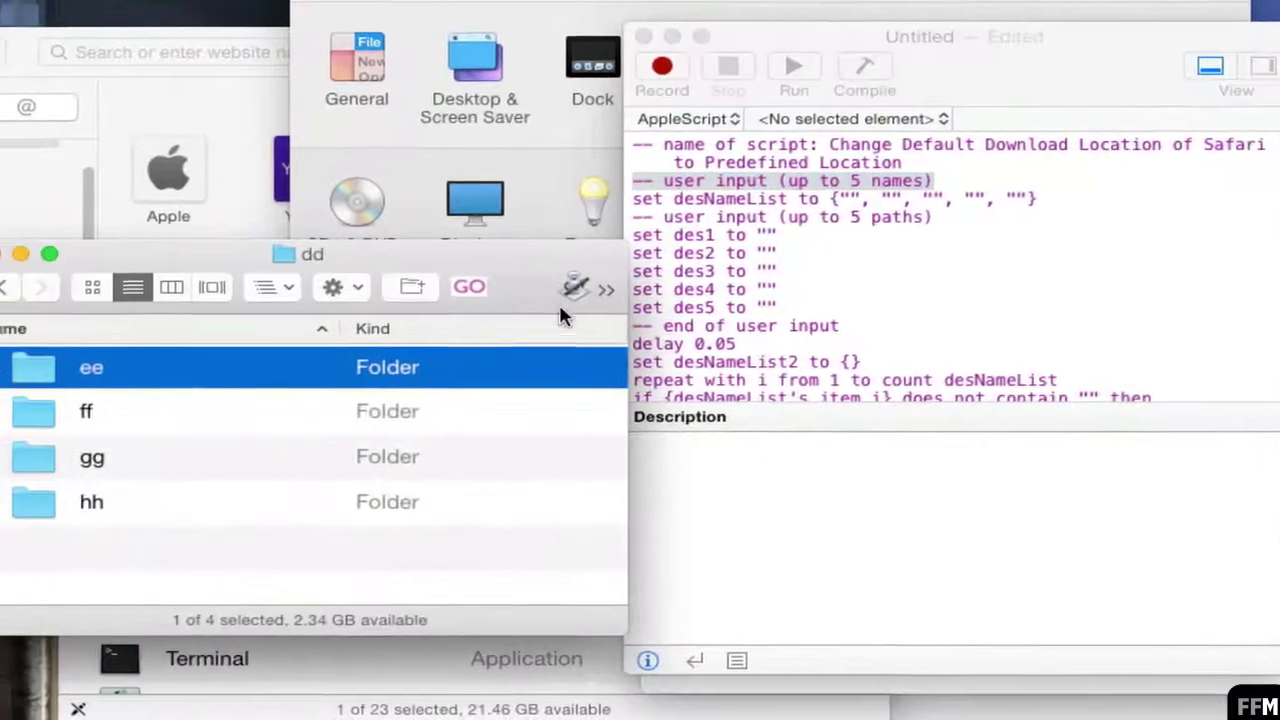
pyautogui.moveTo(467, 258); pyautogui.dragTo(467, 108)
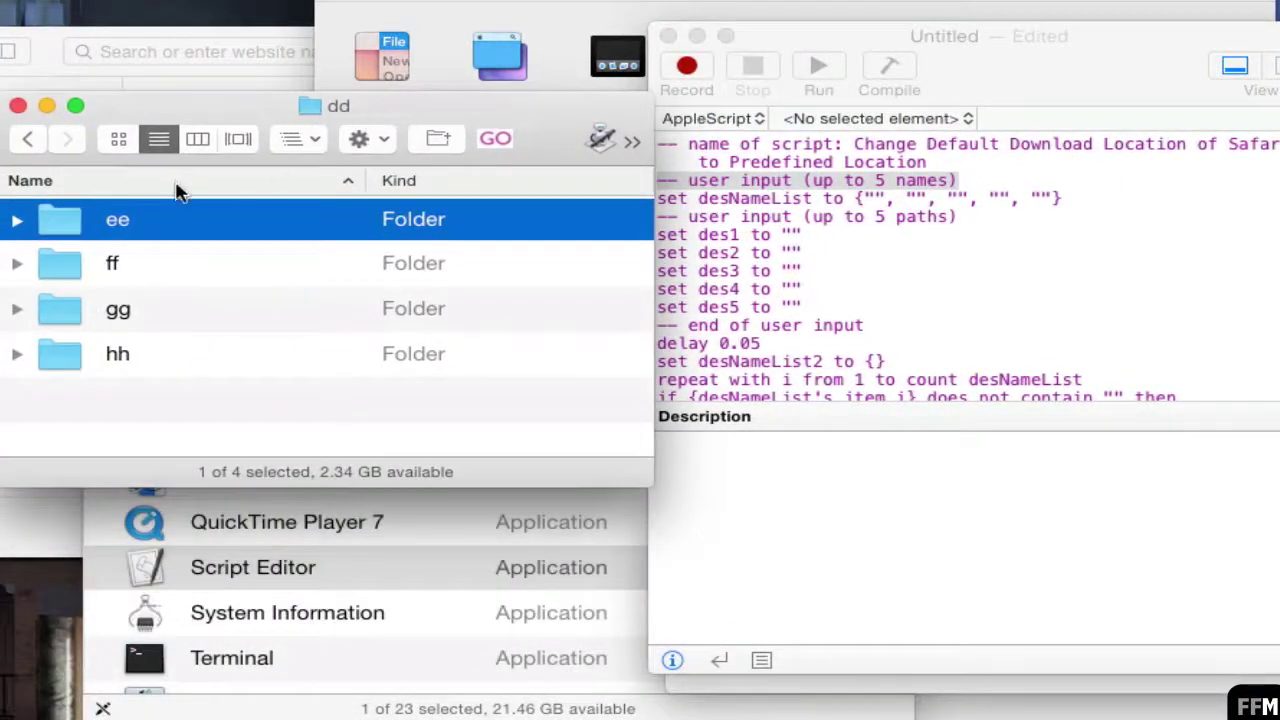
pyautogui.click(873, 205)
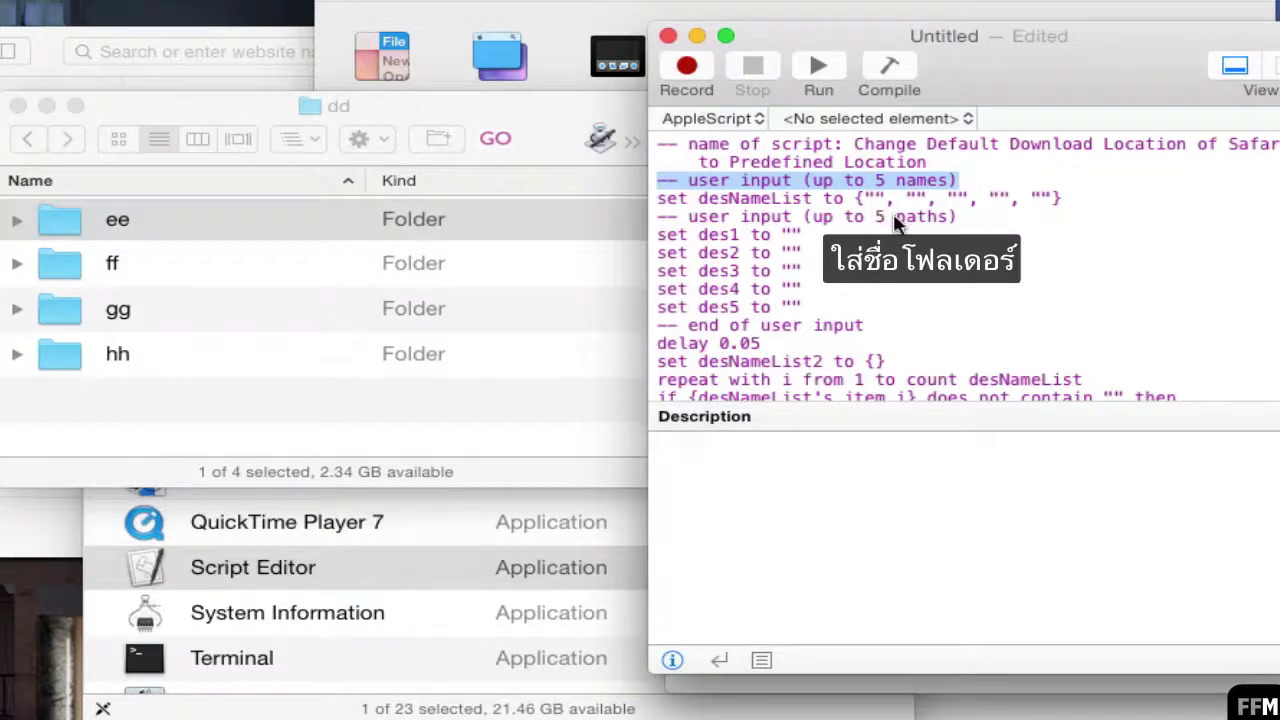
pyautogui.click(875, 204)
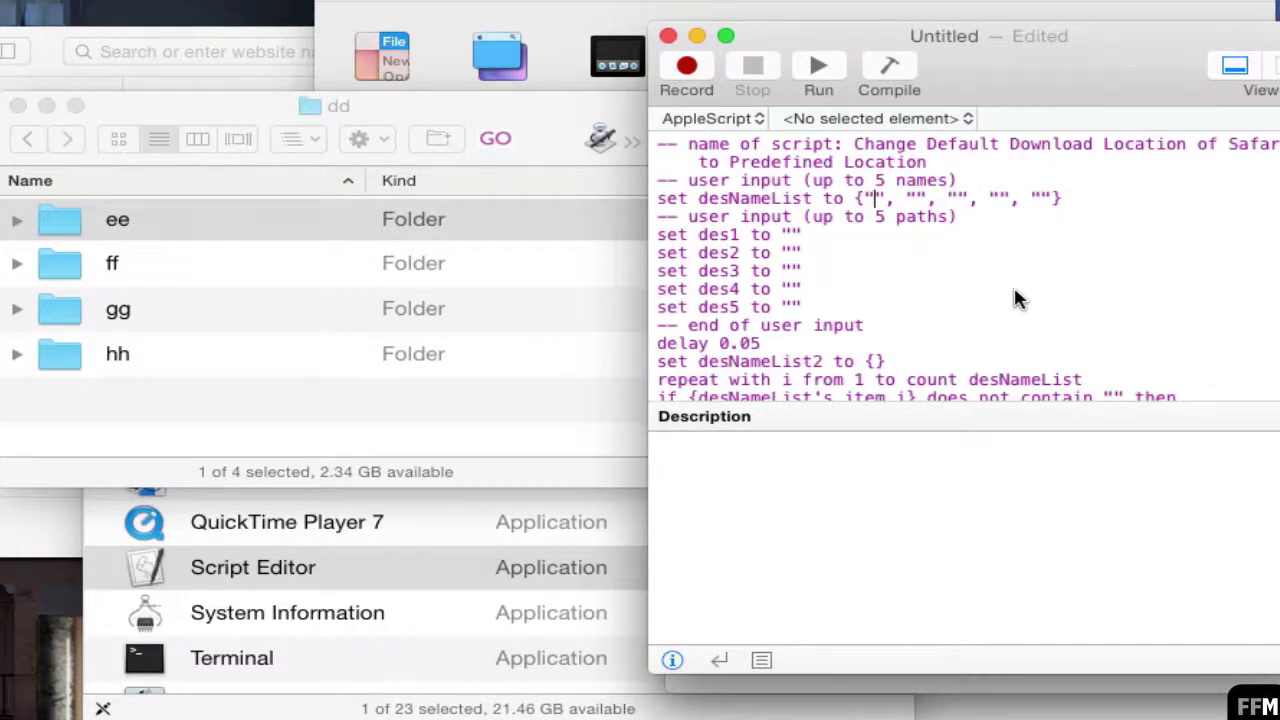
pyautogui.write('dd')
pyautogui.click(938, 199)
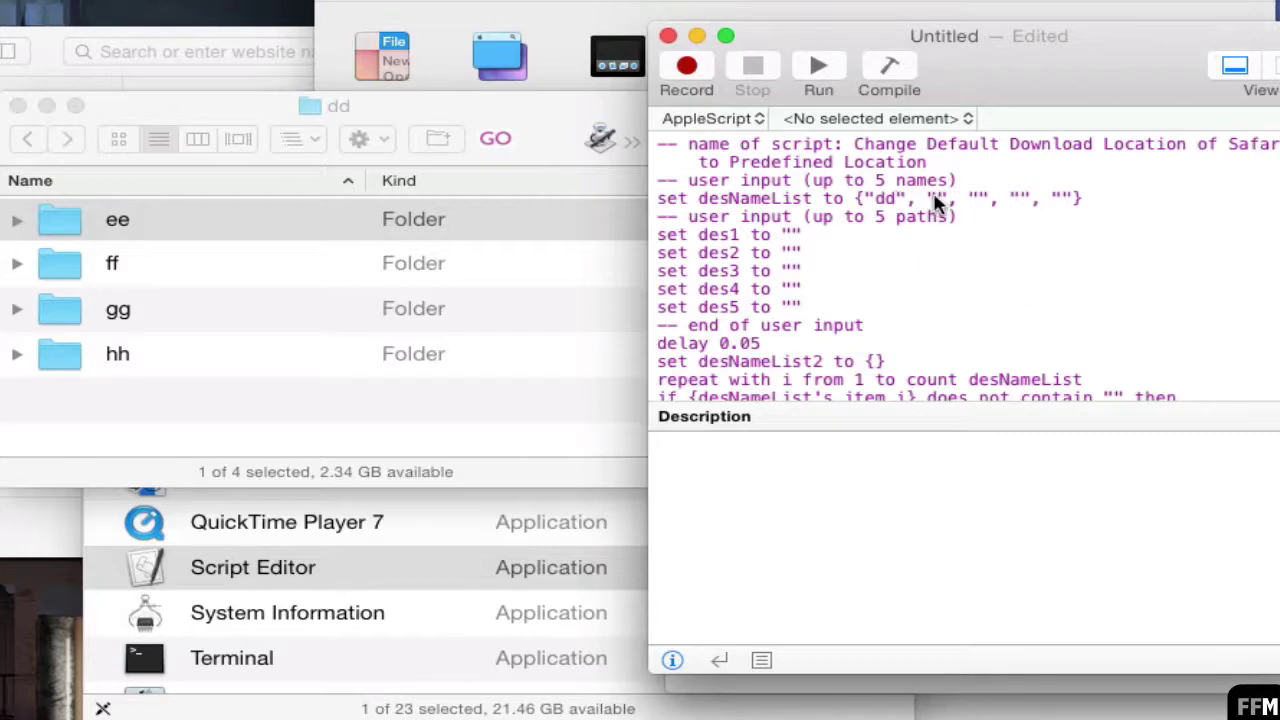
pyautogui.write('ee')
pyautogui.click(1008, 199)
pyautogui.write('ff')
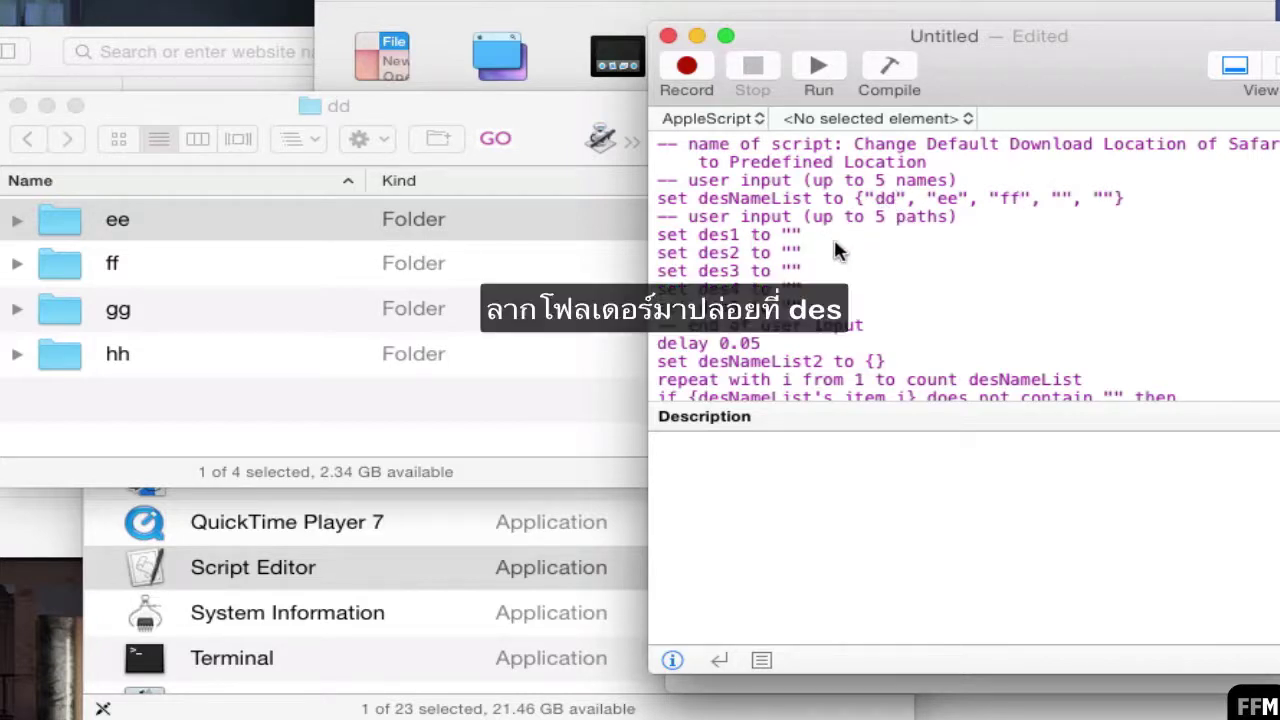
# Step: Insert the dd folder's path between the des1 quotes as an alias, using the folder from its Finder window
pyautogui.click(398, 112)
pyautogui.moveTo(305, 112); pyautogui.dragTo(790, 246)
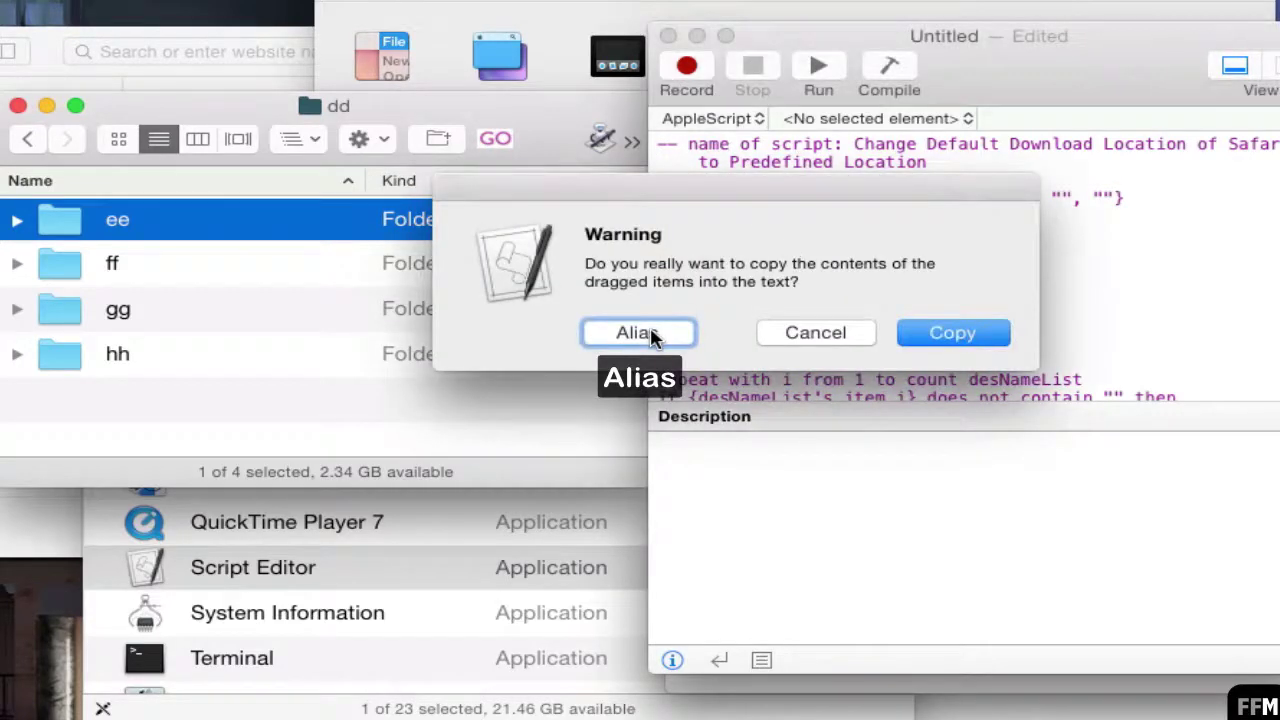
pyautogui.click(650, 334)
pyautogui.moveTo(1045, 58); pyautogui.dragTo(1079, 62)
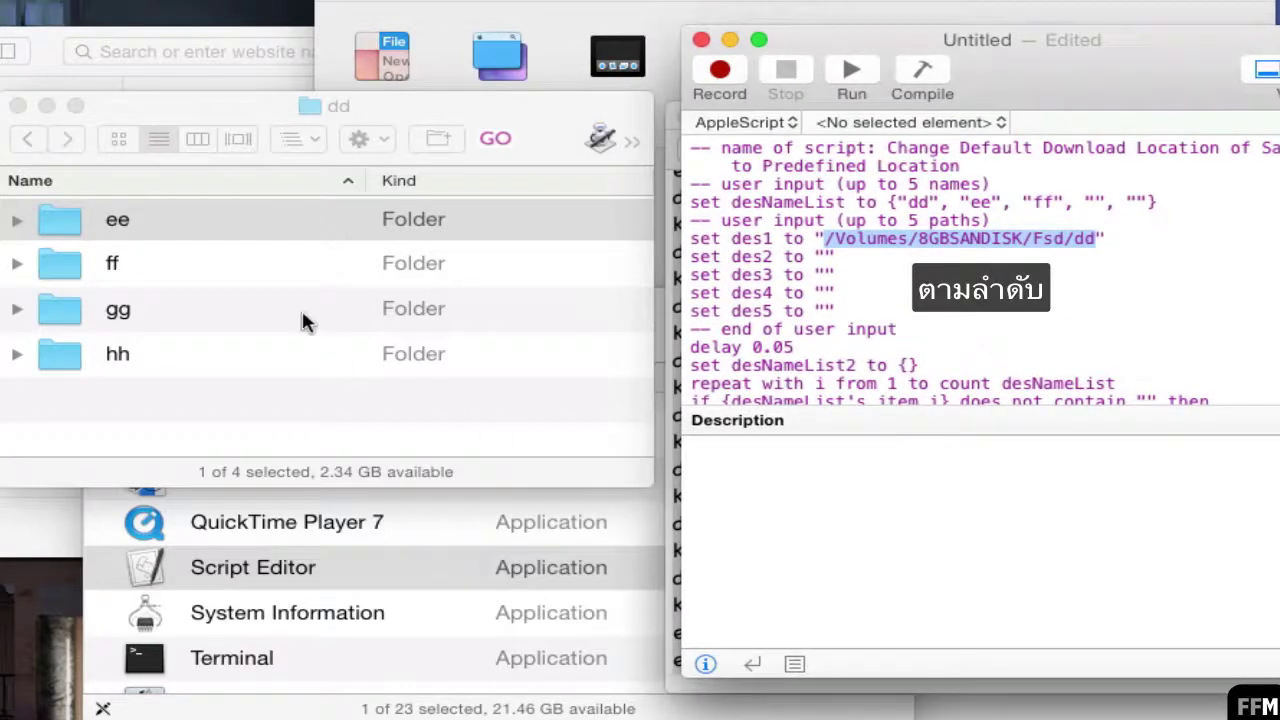
# Step: Insert the ee folder's path as an alias into des2 and the ff folder's path into des3
pyautogui.click(171, 216)
pyautogui.moveTo(63, 218); pyautogui.dragTo(824, 256)
pyautogui.click(638, 332)
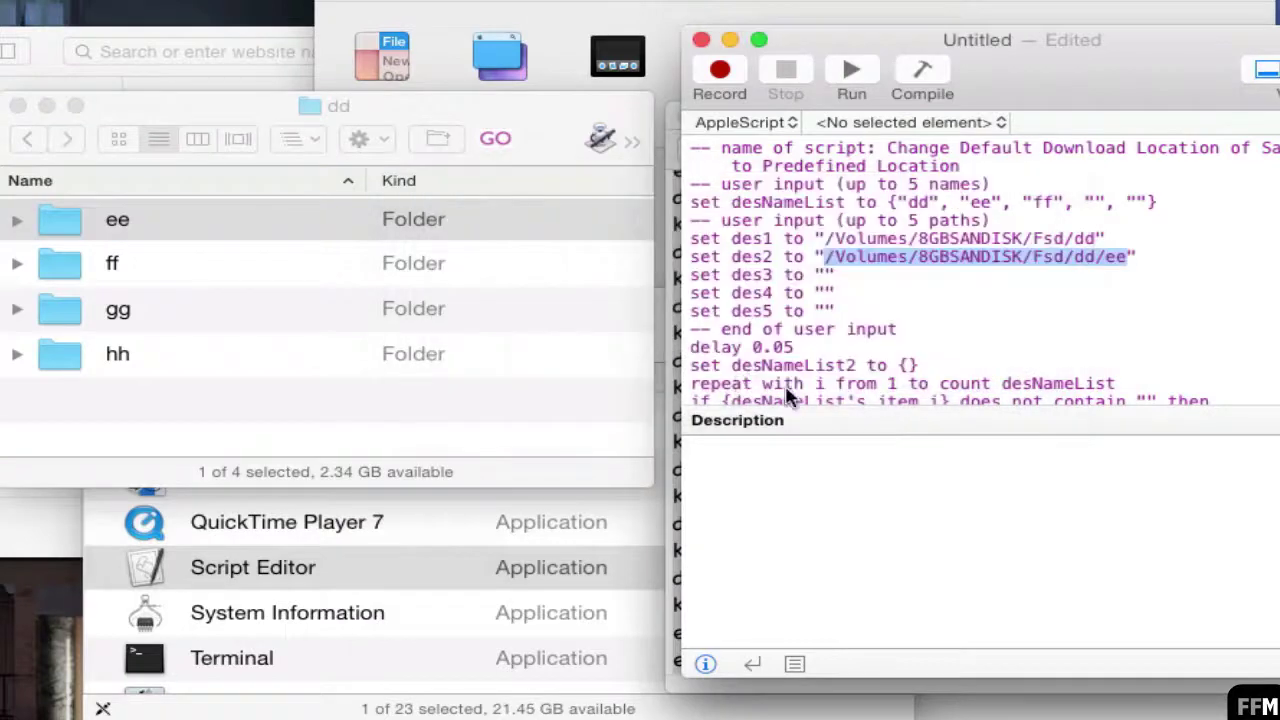
pyautogui.moveTo(110, 265); pyautogui.dragTo(824, 272)
pyautogui.click(638, 333)
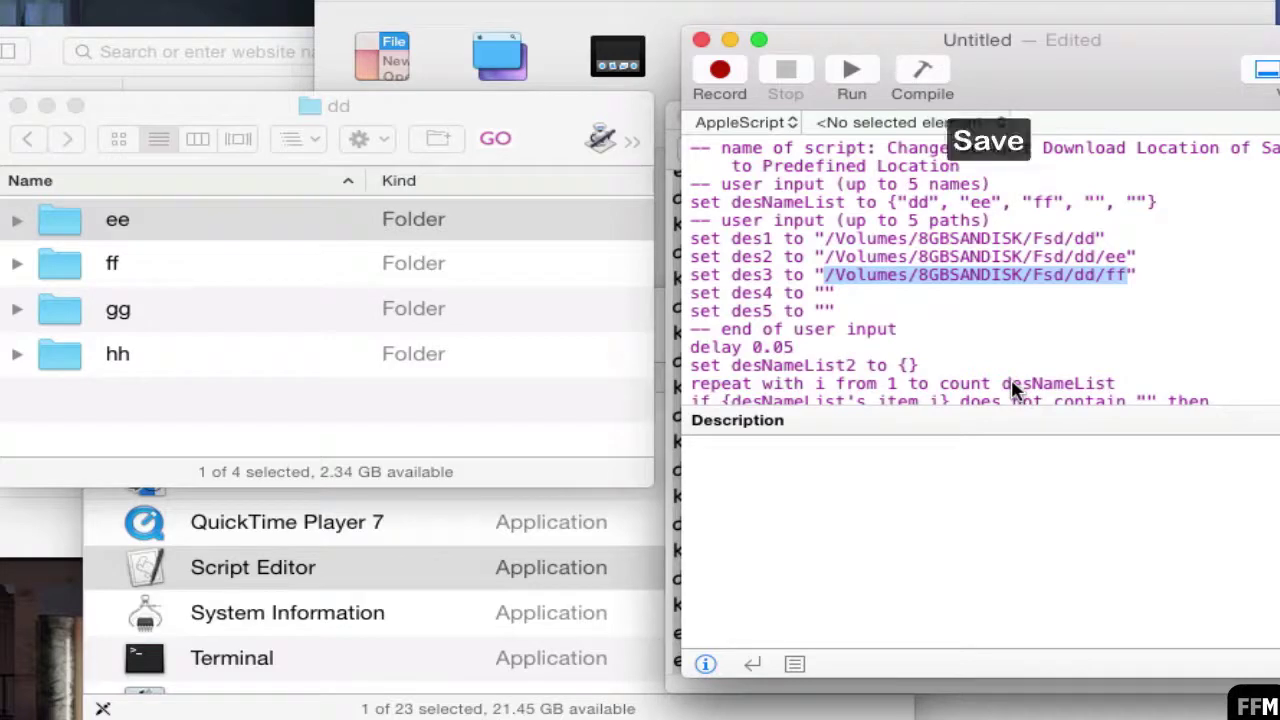
# Step: Save the script in the Applications folder under the name 68, with the file format set to Application
pyautogui.press('super+s')
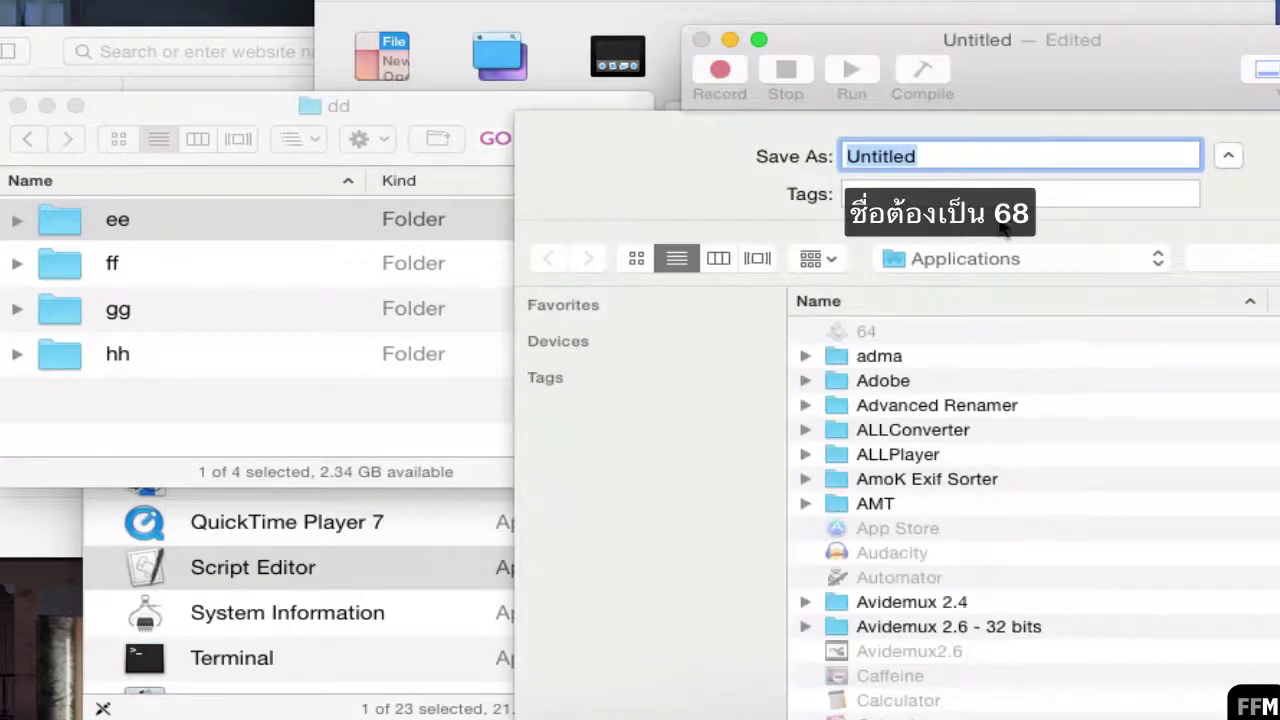
pyautogui.write('68')
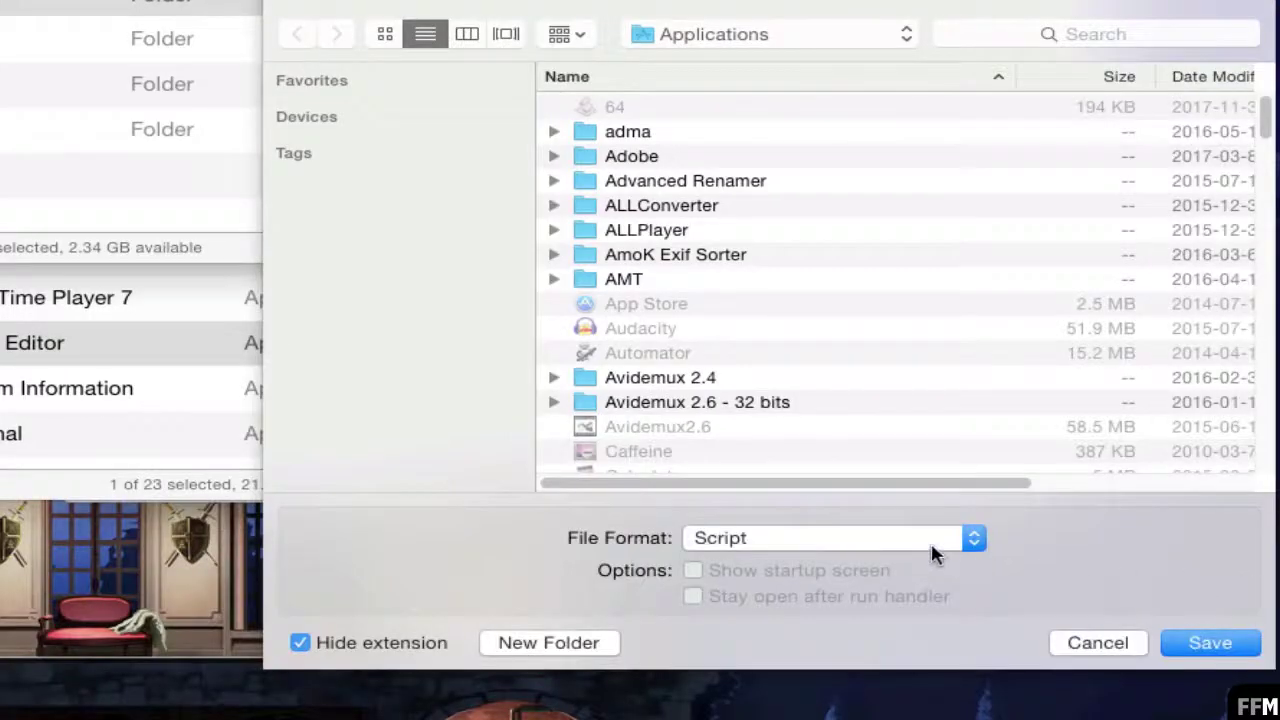
pyautogui.click(932, 555)
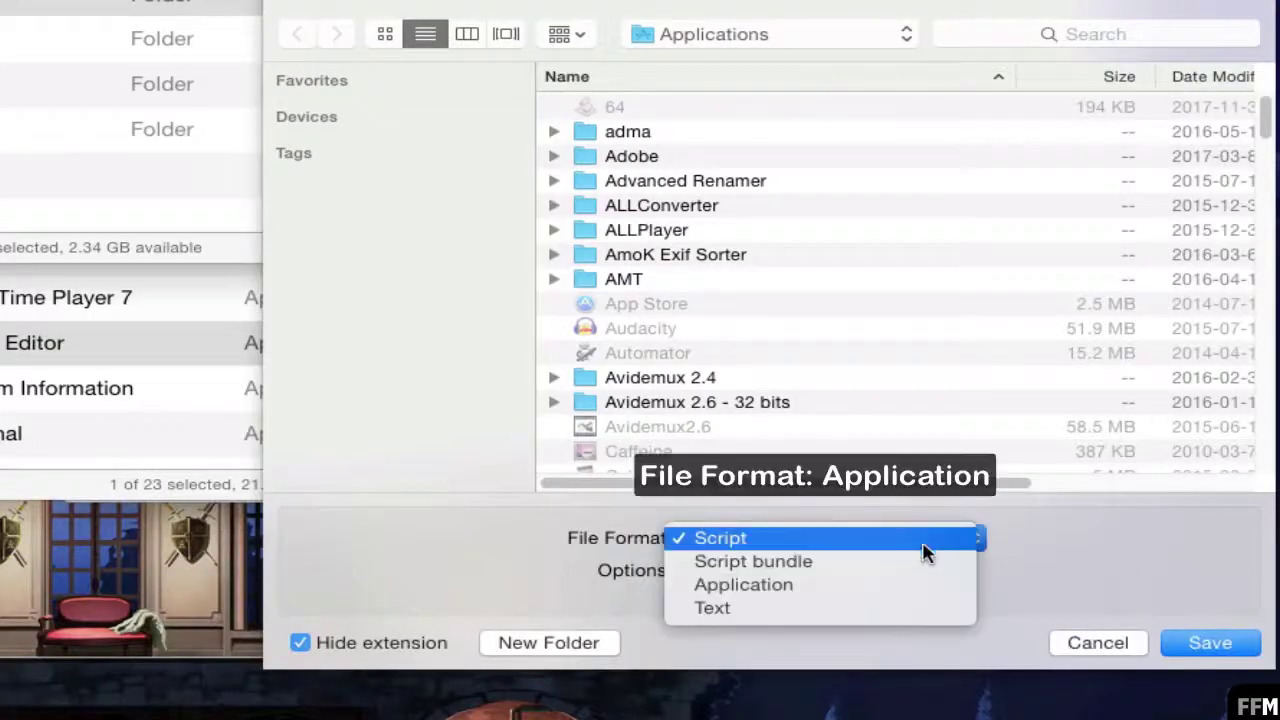
pyautogui.click(917, 588)
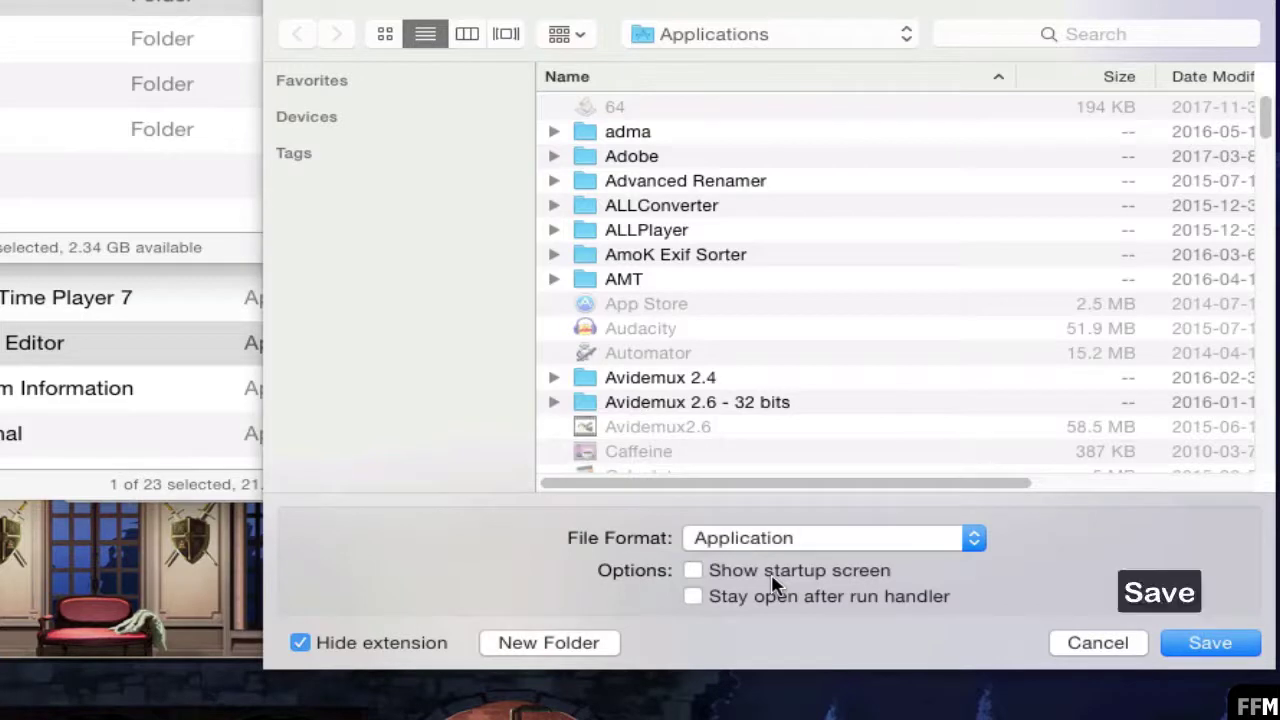
pyautogui.click(1205, 643)
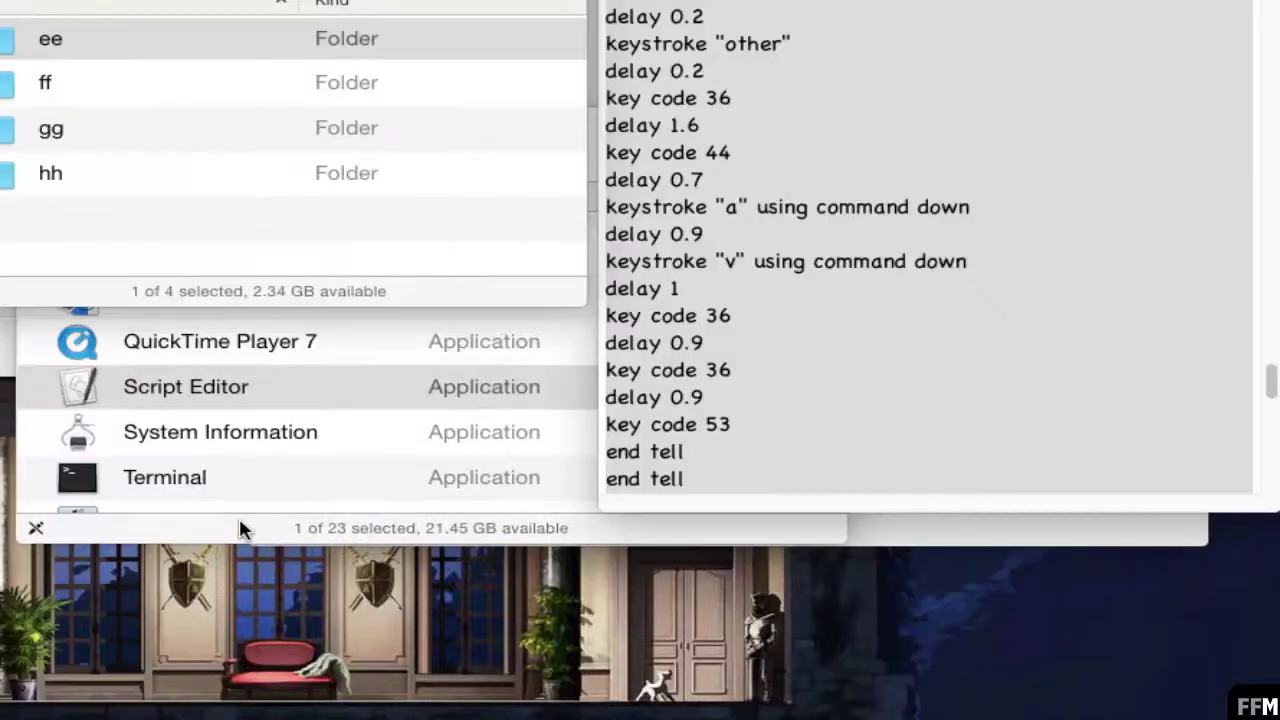
# Step: Go back from Utilities to the Applications folder in Finder and select the 68 application
pyautogui.click(240, 530)
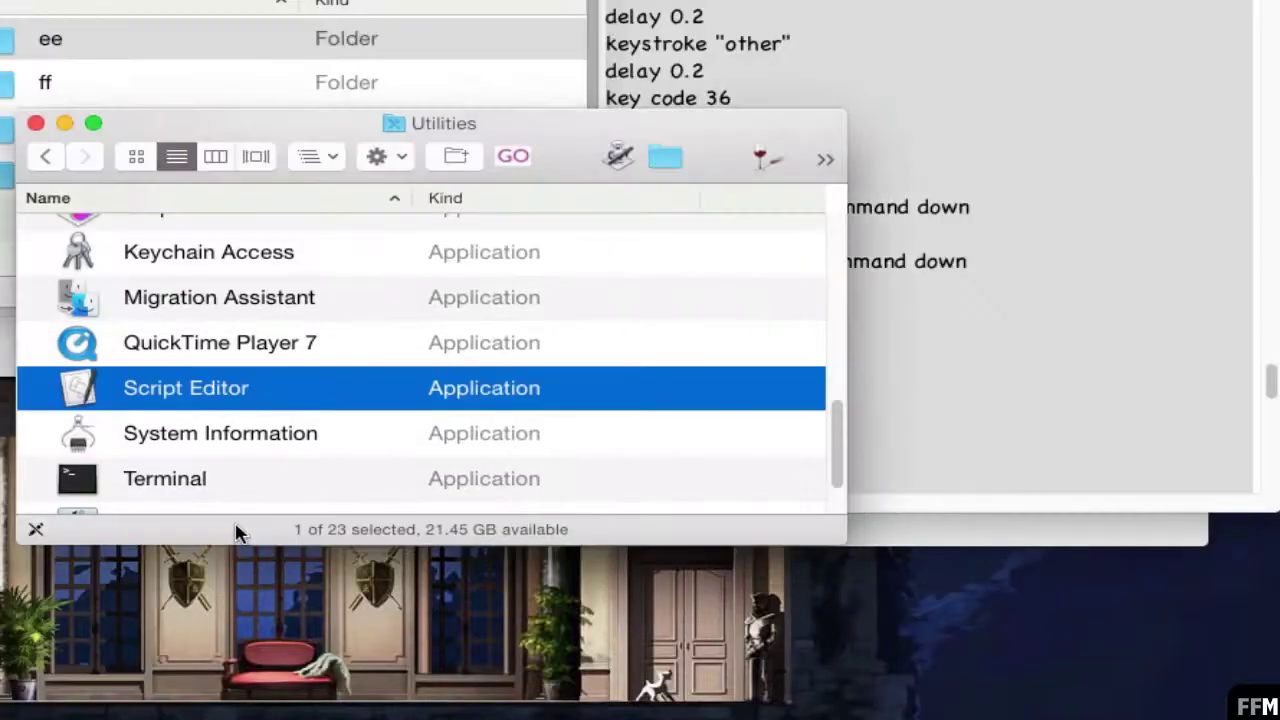
pyautogui.click(45, 157)
pyautogui.press('6')
pyautogui.press('8')
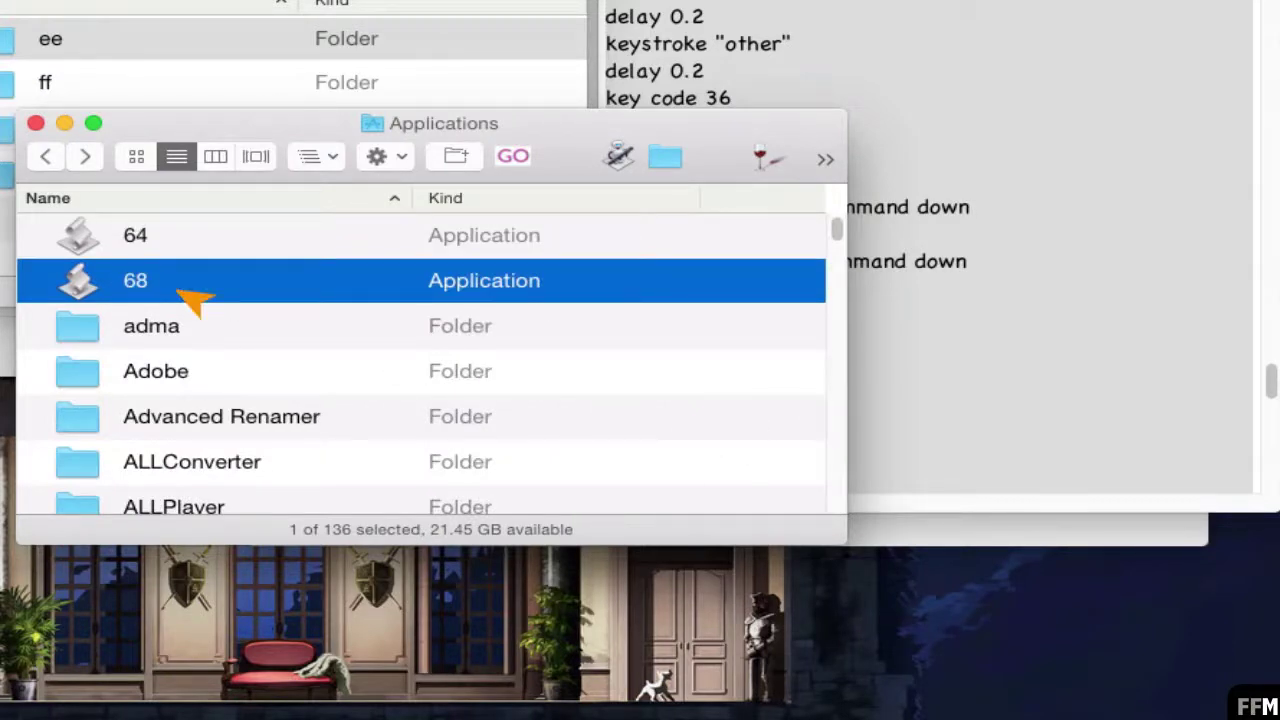
pyautogui.doubleClick(180, 290)
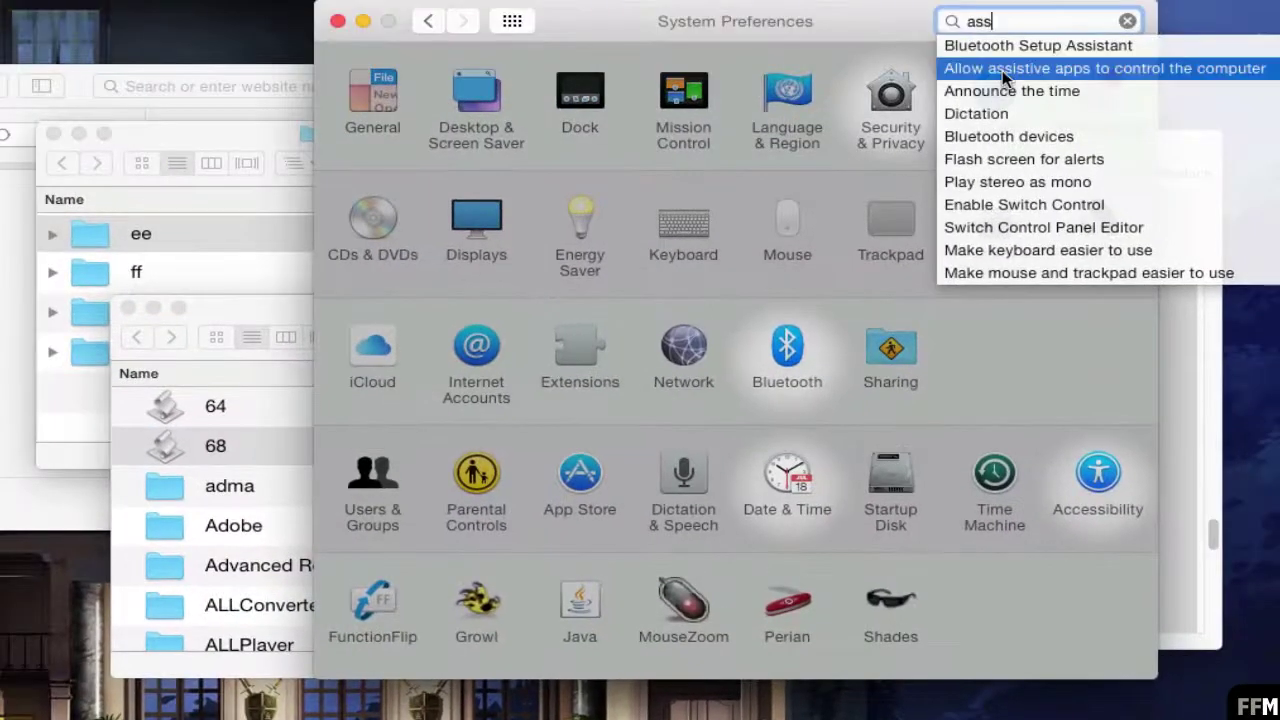
# Step: Unlock the Accessibility privacy settings, add 68 to the apps allowed to control the computer, and lock them again
pyautogui.click(1002, 70)
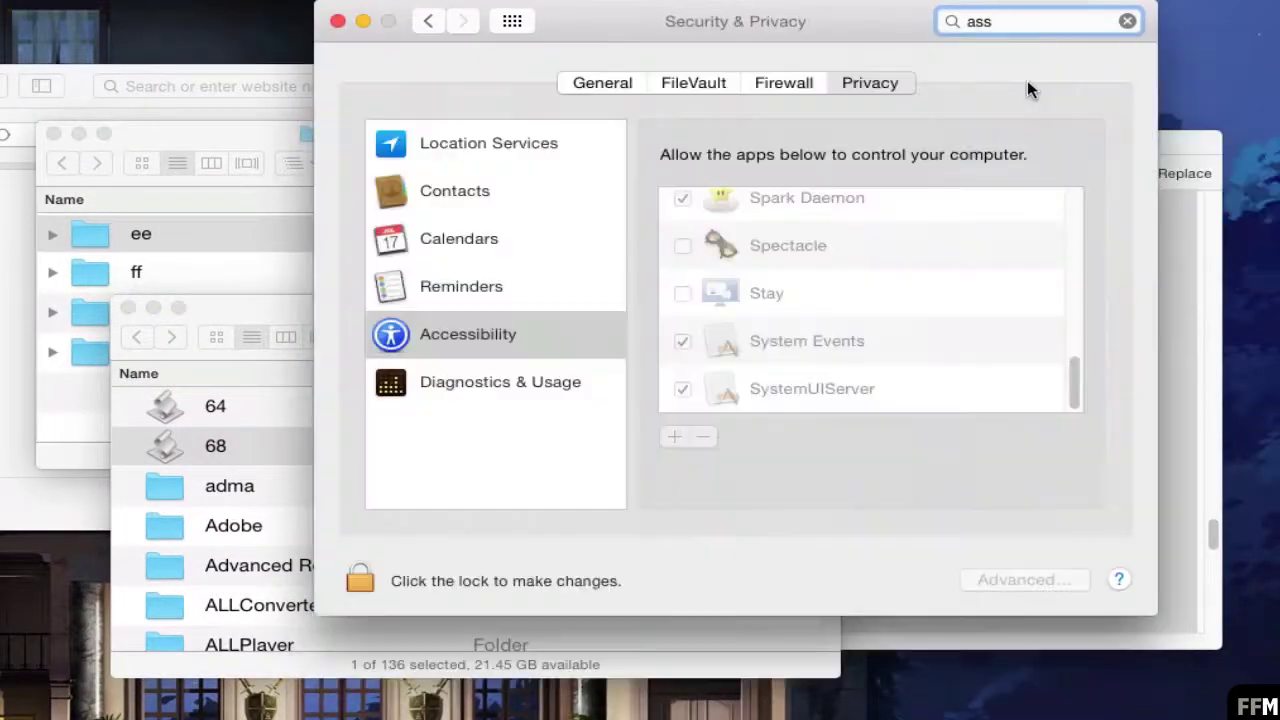
pyautogui.click(360, 579)
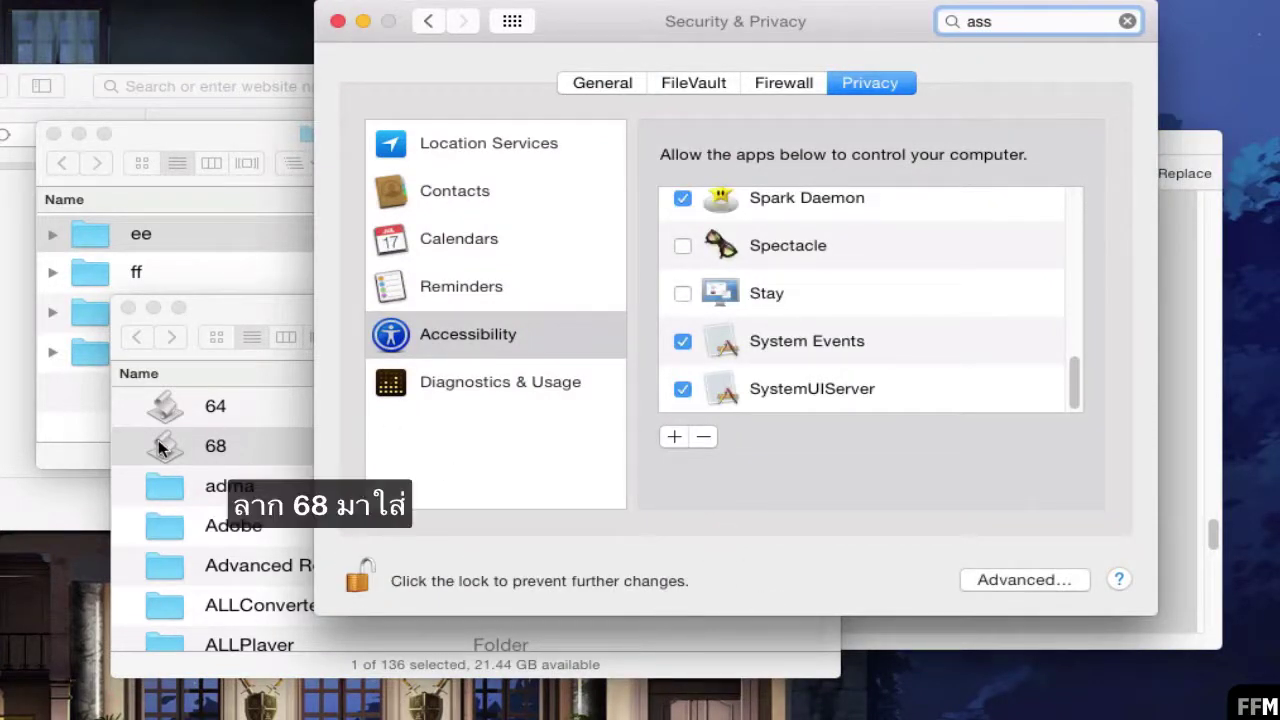
pyautogui.moveTo(160, 447); pyautogui.dragTo(851, 305)
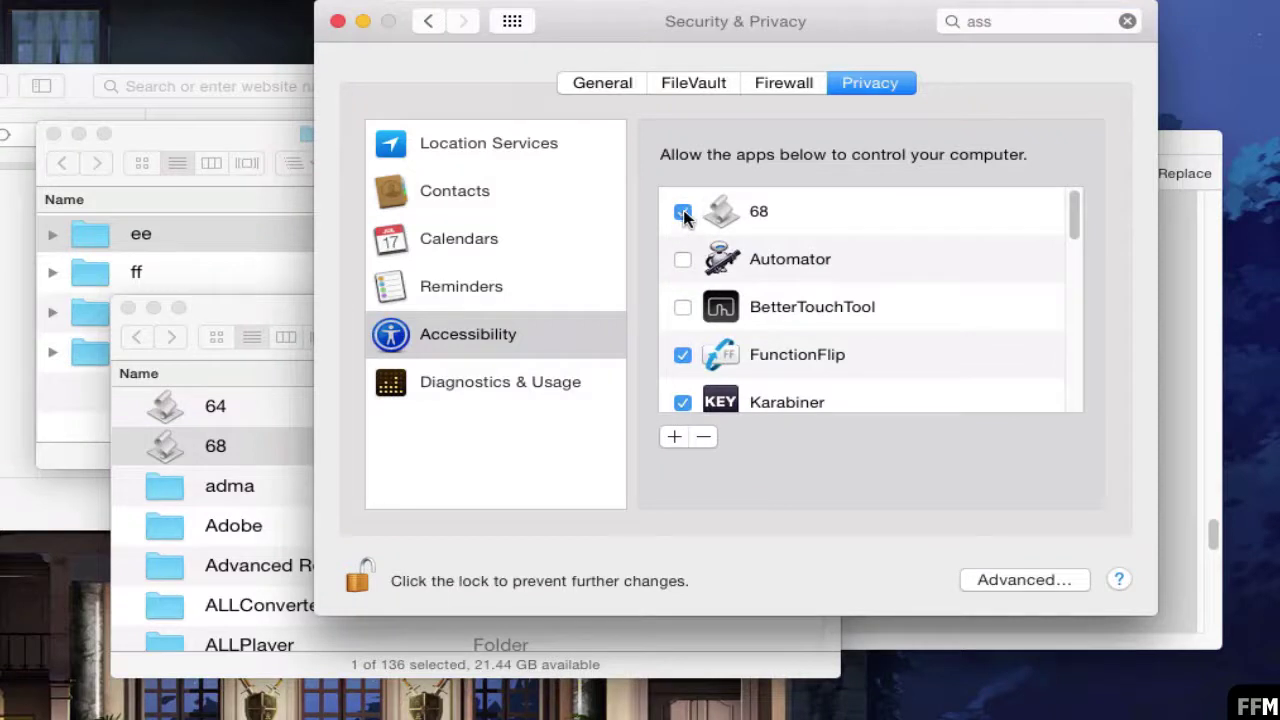
pyautogui.scroll(-10, 1074, 286)
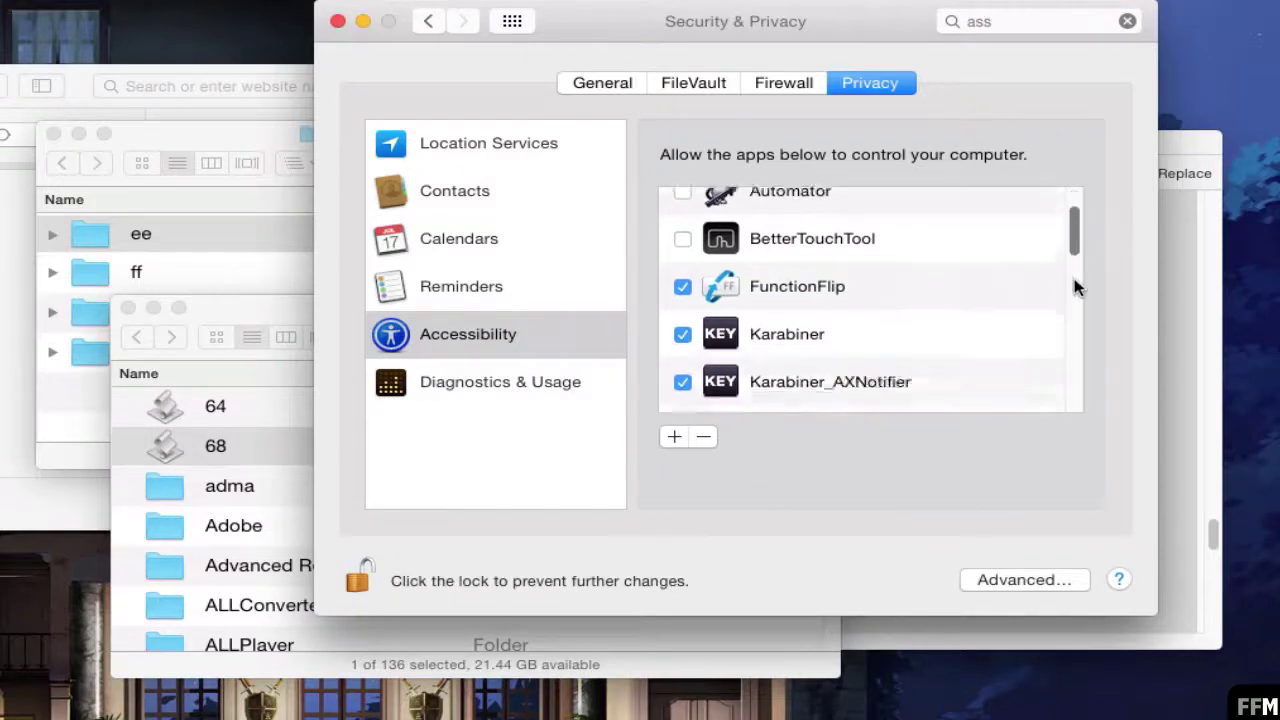
pyautogui.click(362, 582)
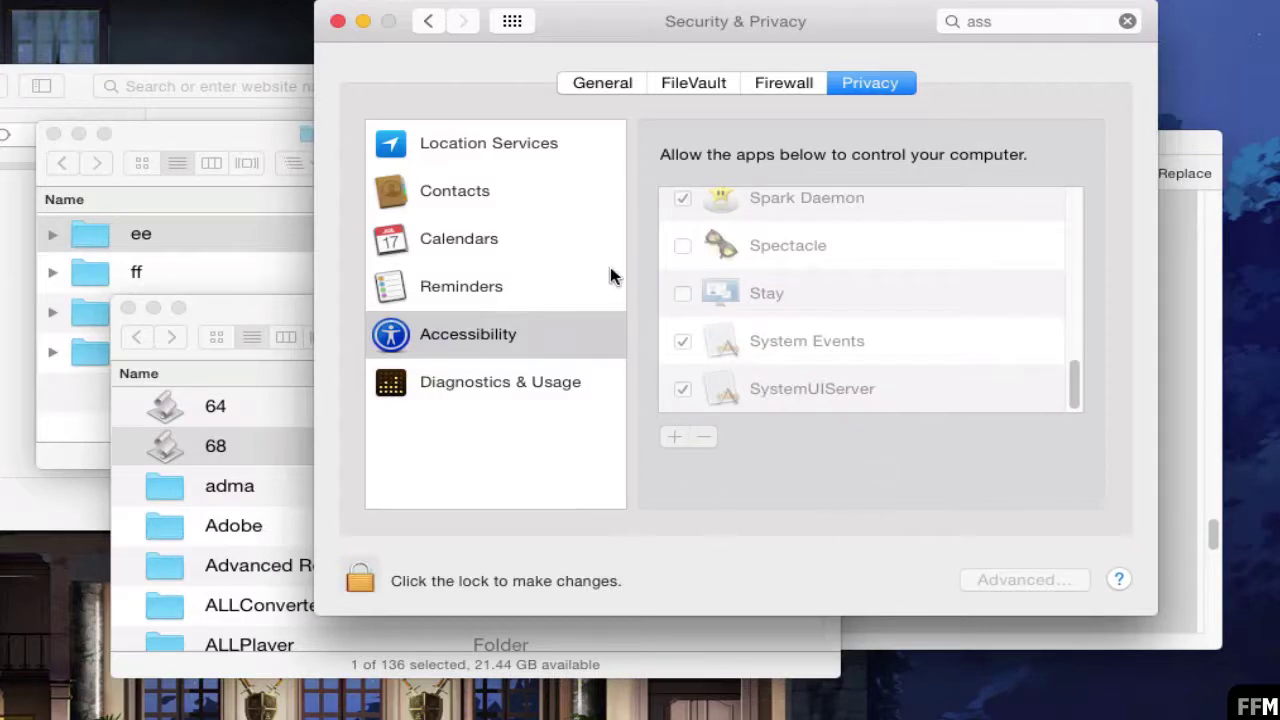
pyautogui.click(362, 21)
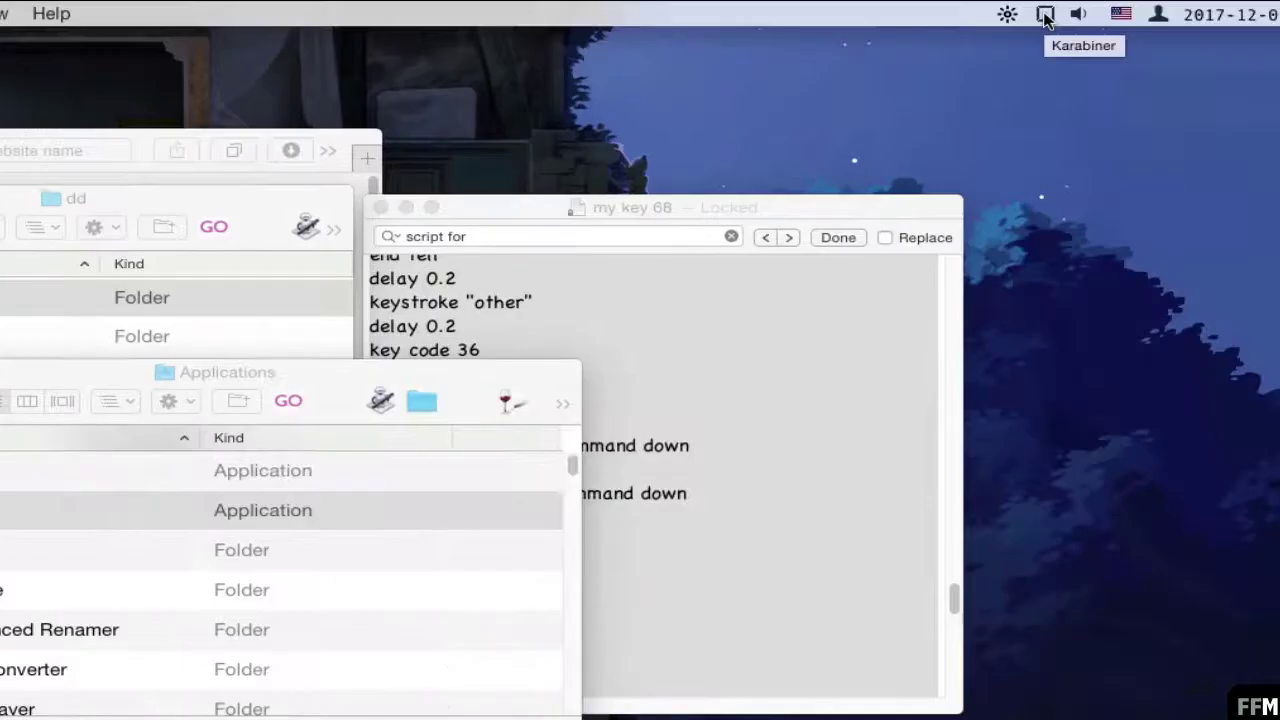
# Step: Reveal Karabiner's custom settings file private.xml from its preferences and open it in TextEdit
pyautogui.click(1279, 0)
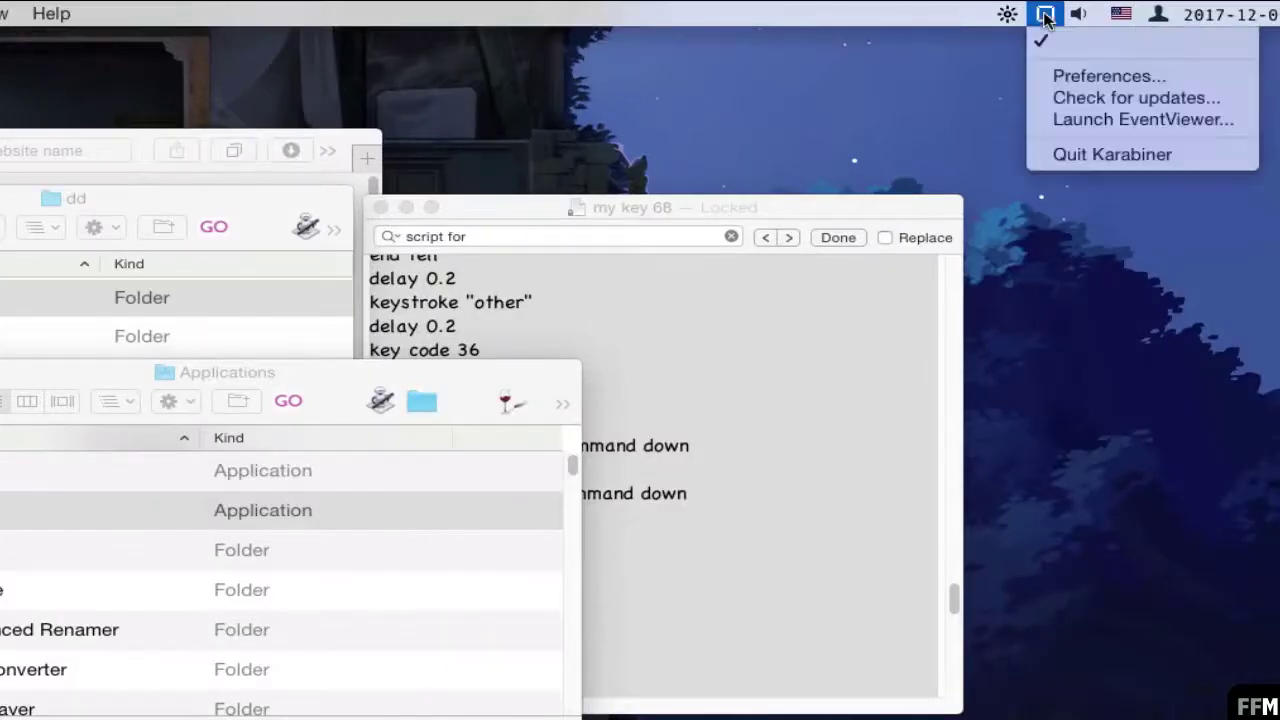
pyautogui.click(1047, 80)
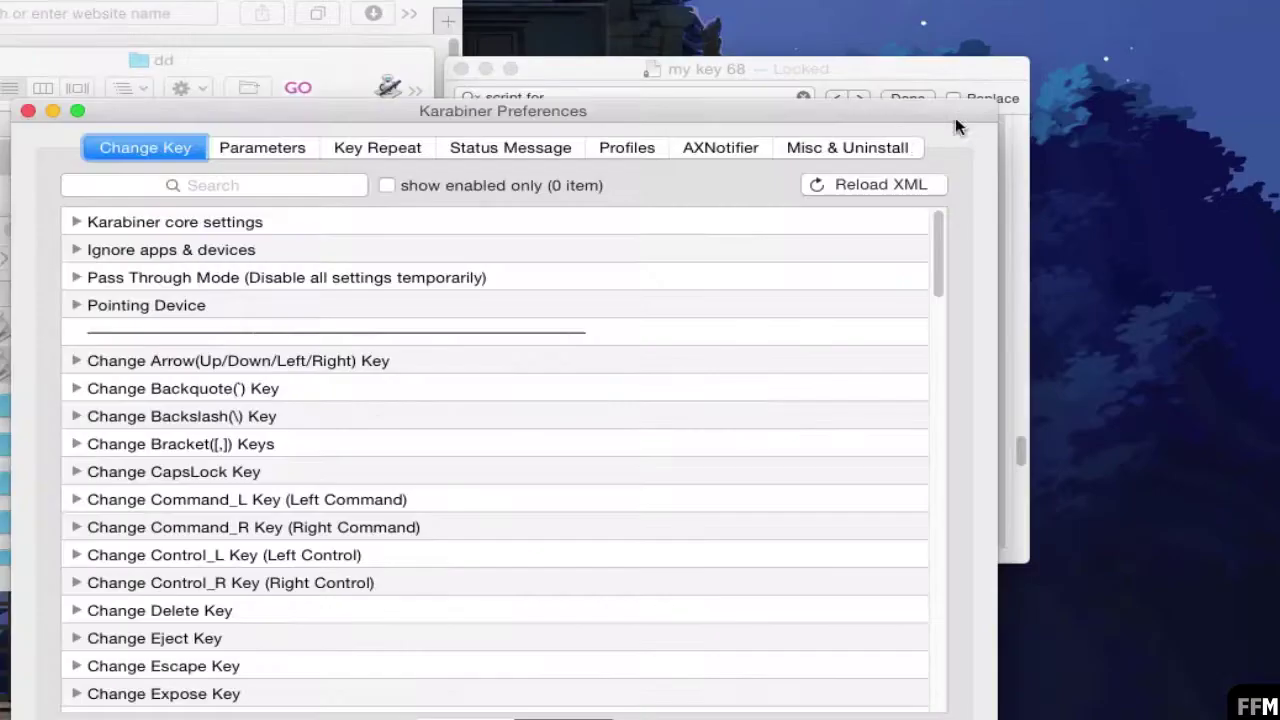
pyautogui.click(903, 148)
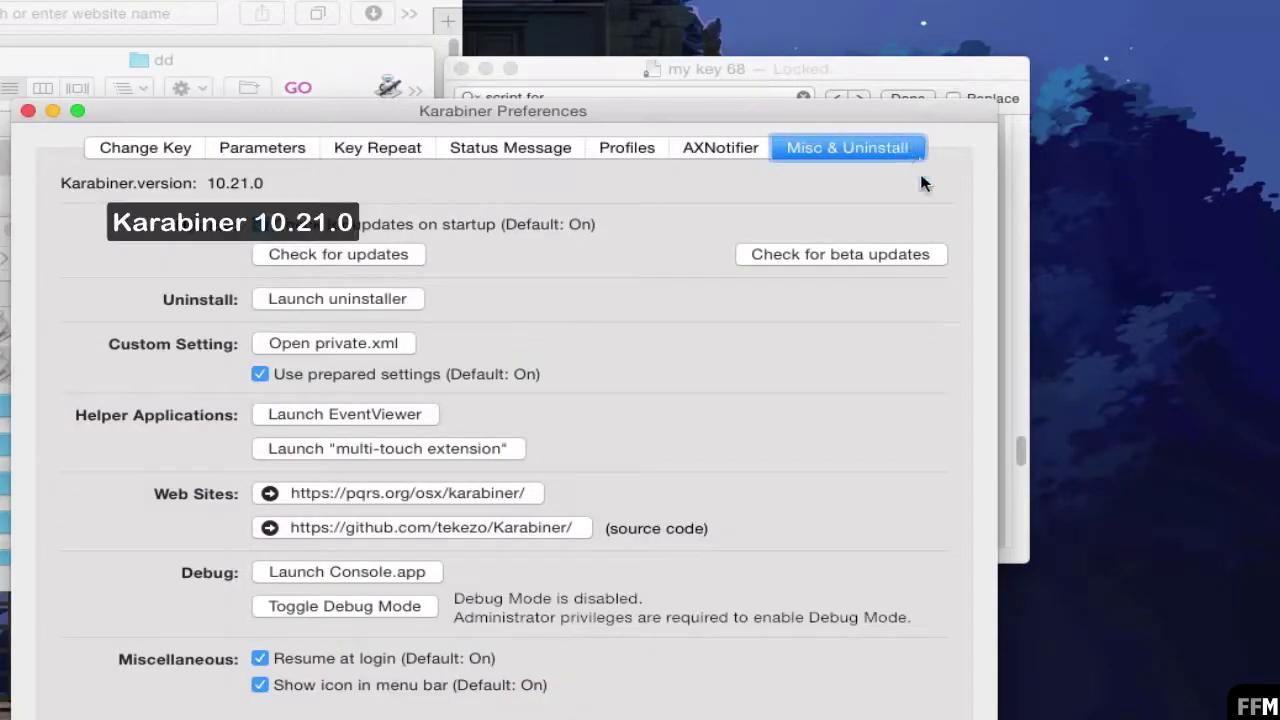
pyautogui.click(405, 345)
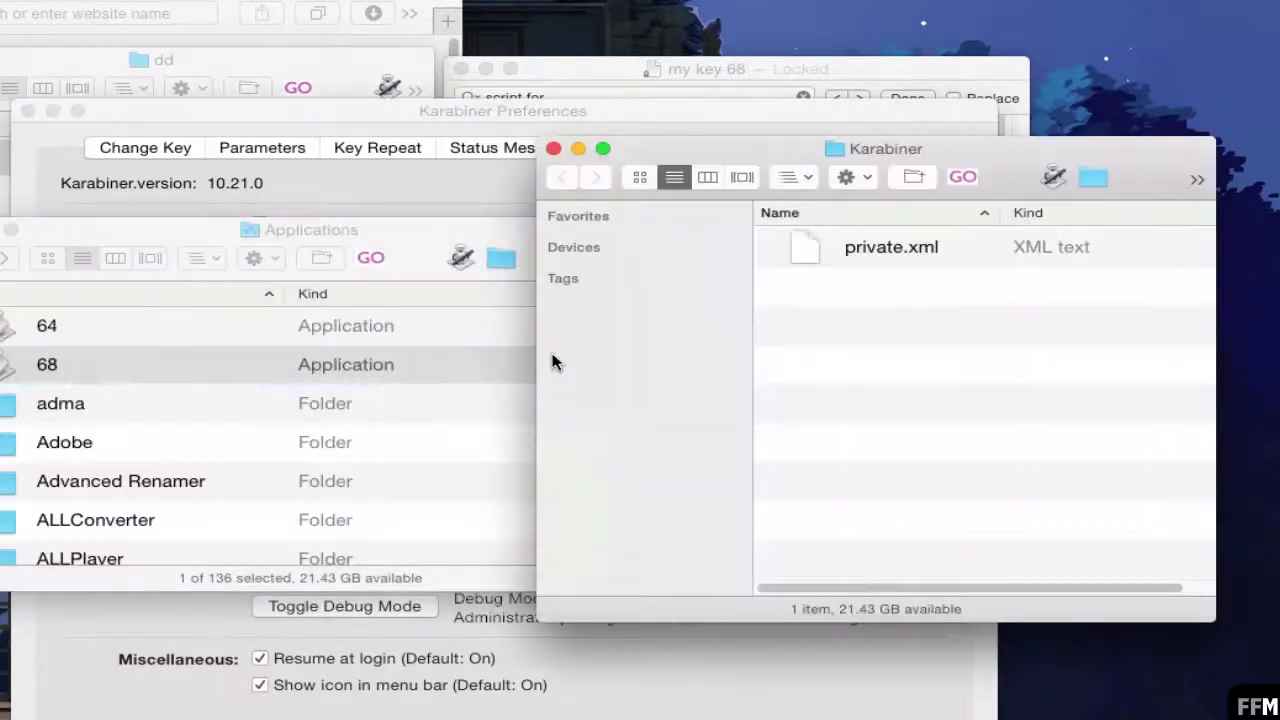
pyautogui.click(934, 252)
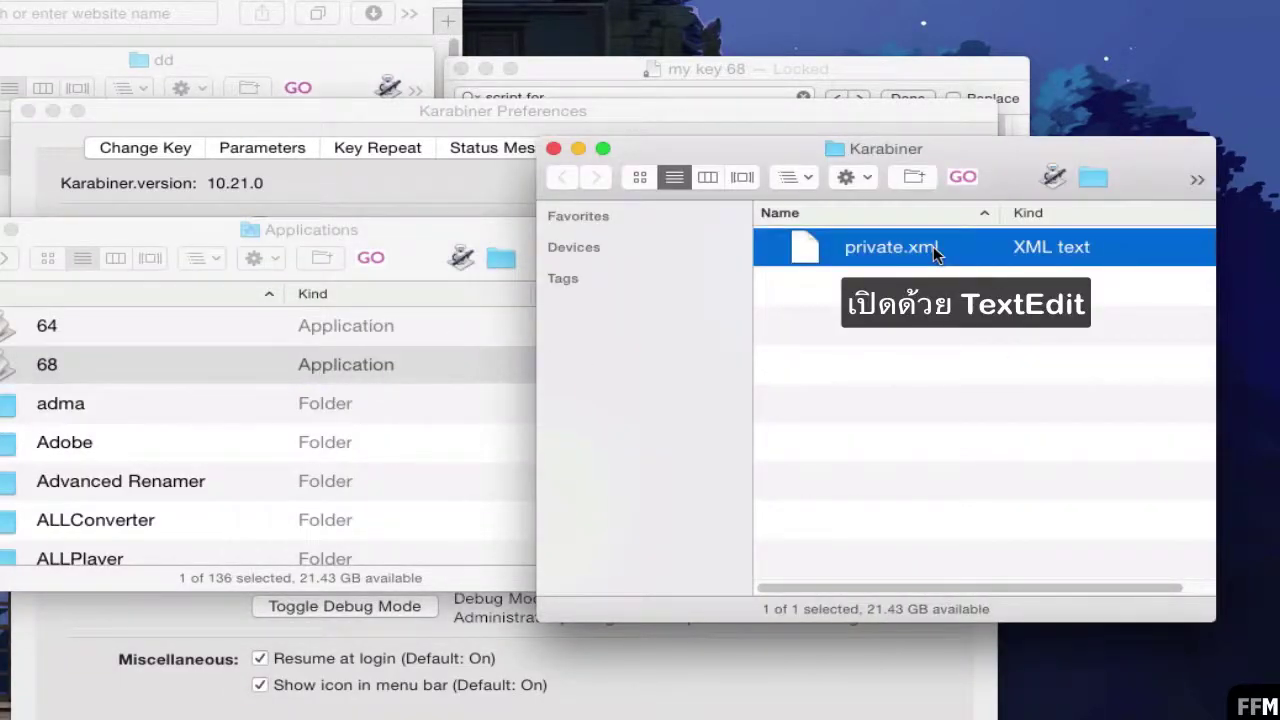
pyautogui.press('super+o')
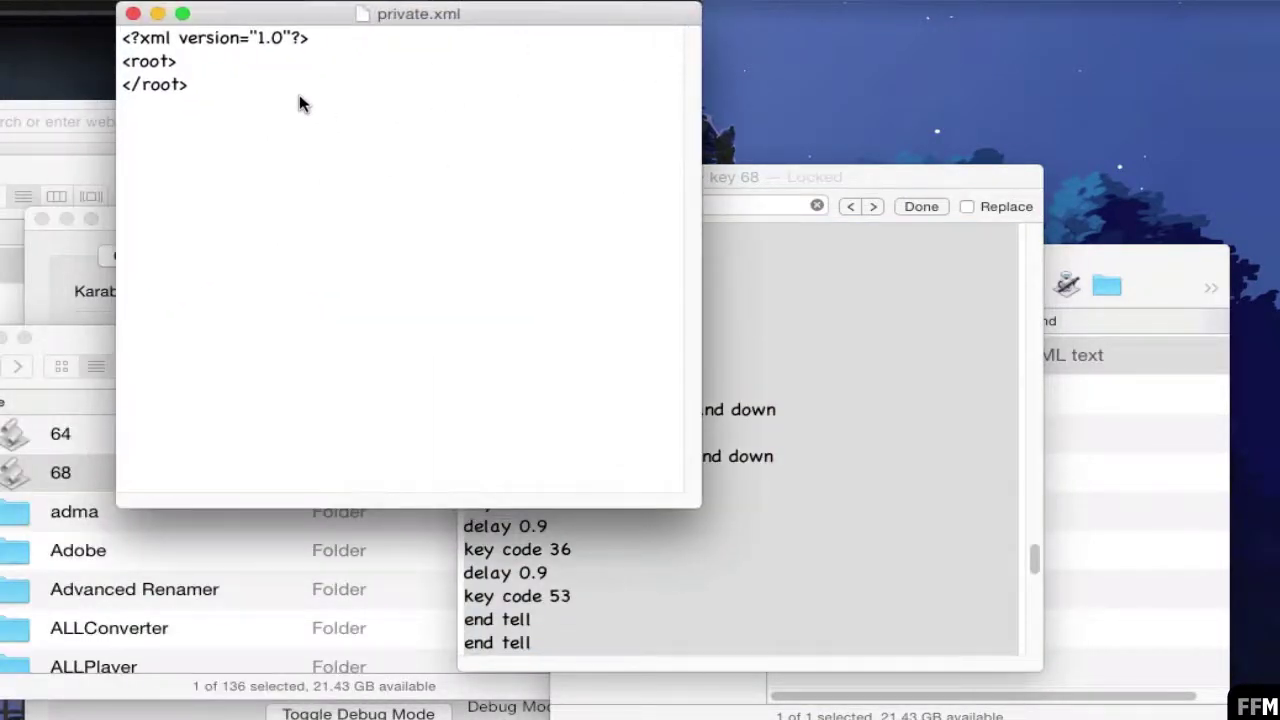
# Step: Replace the entire contents of private.xml with the full text of the my key 68 document, then save and close the file
pyautogui.click(810, 377)
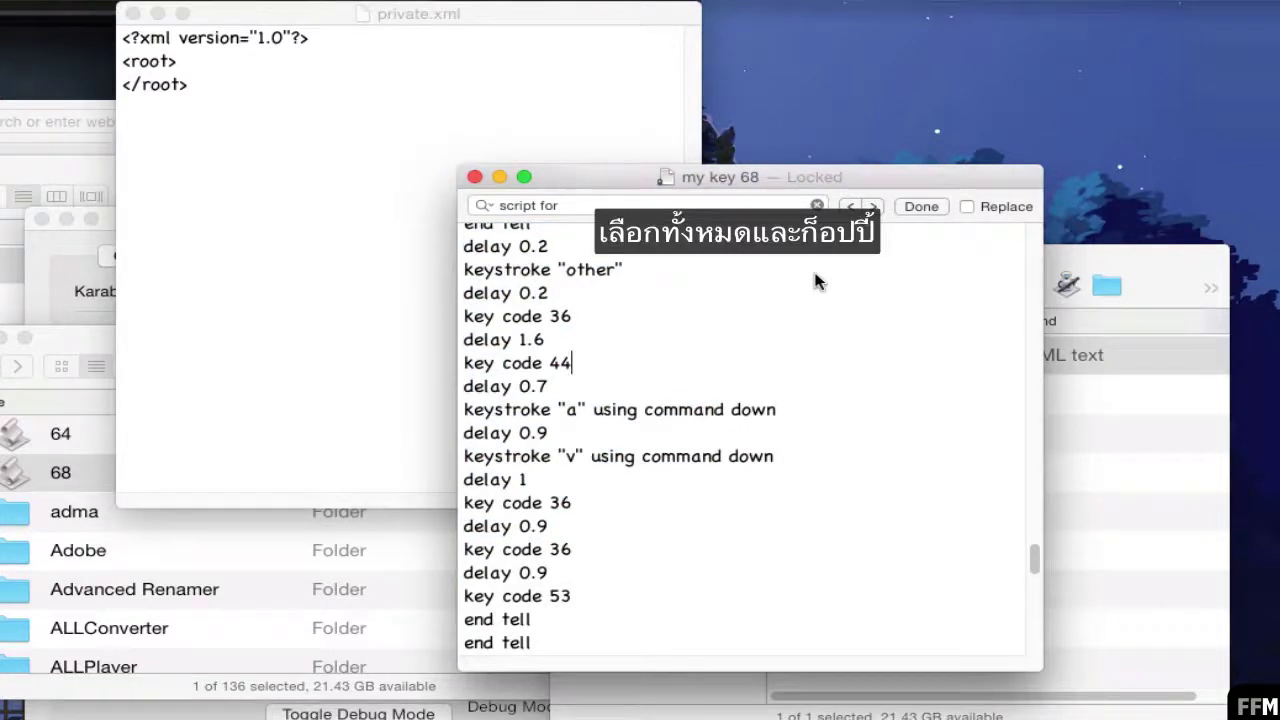
pyautogui.press('super+a')
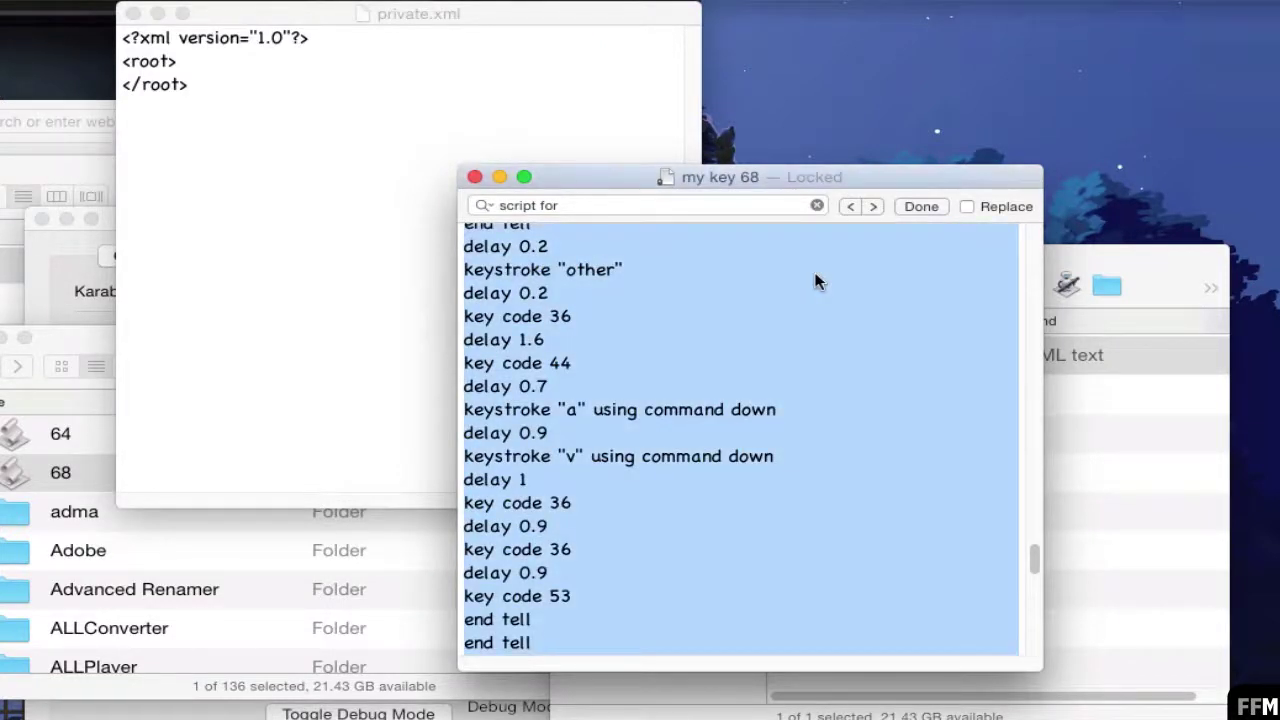
pyautogui.click(229, 149)
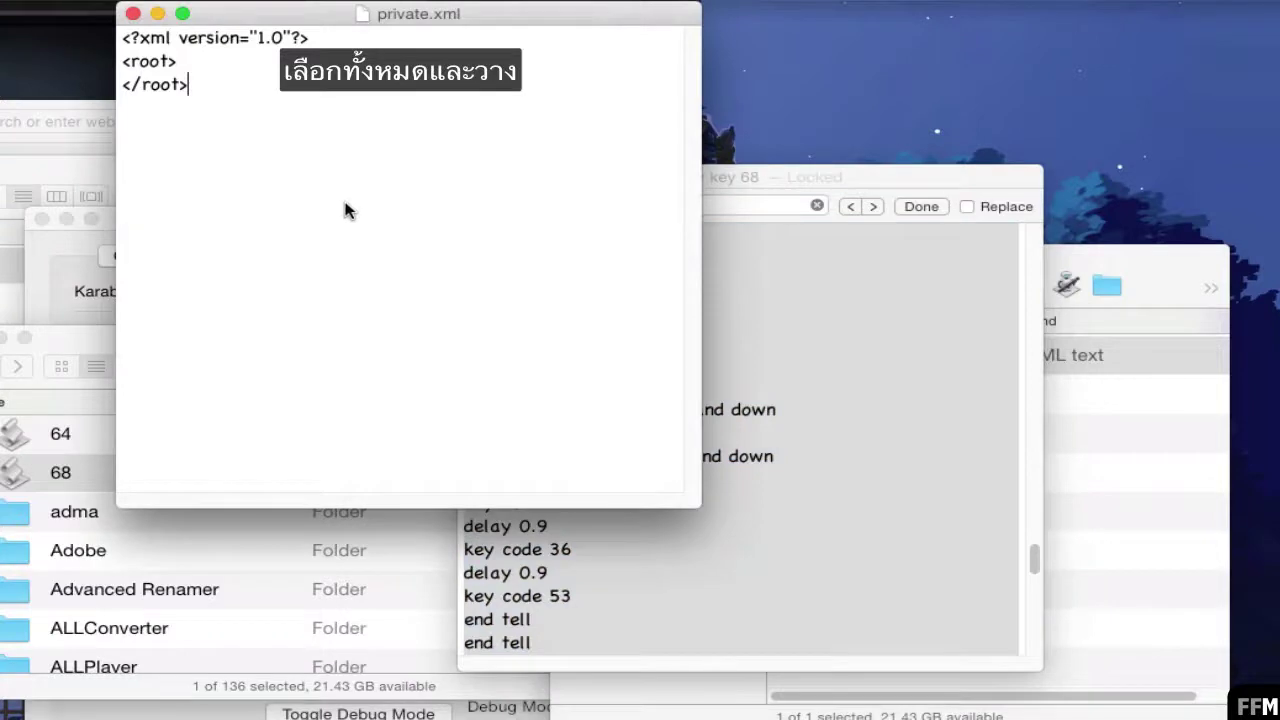
pyautogui.press('super+a')
pyautogui.press('super+v')
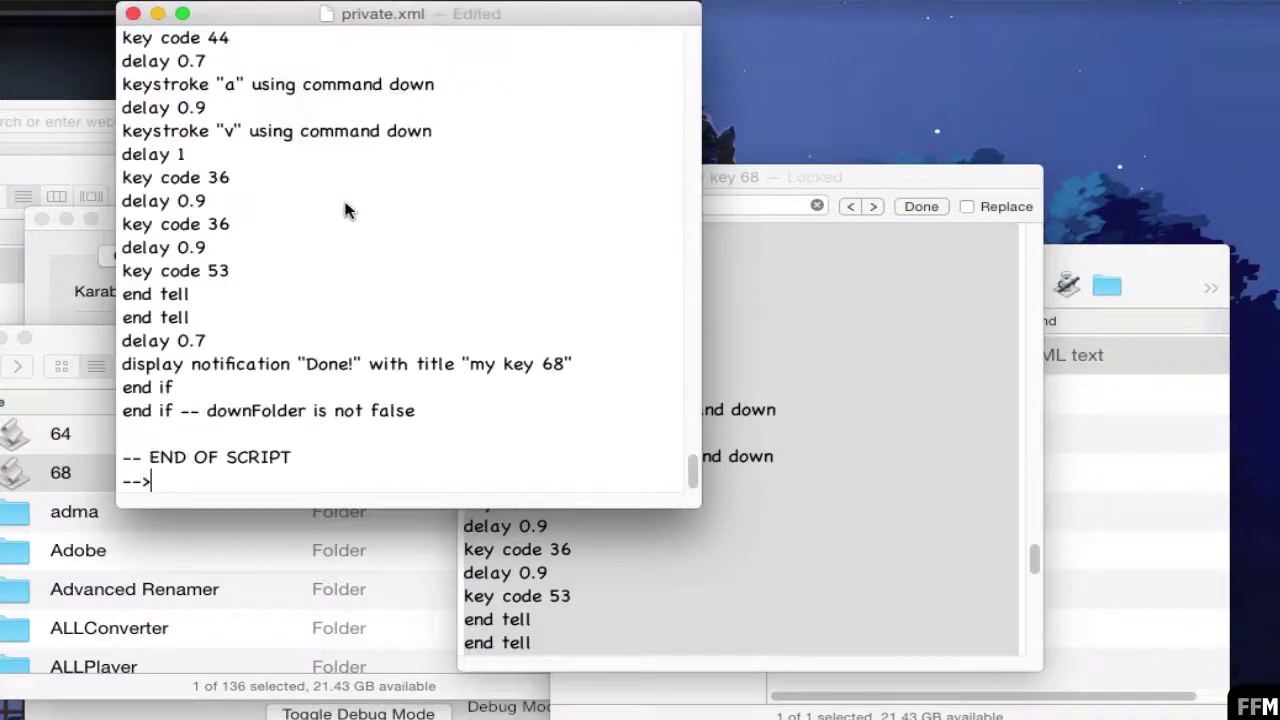
pyautogui.press('super+s')
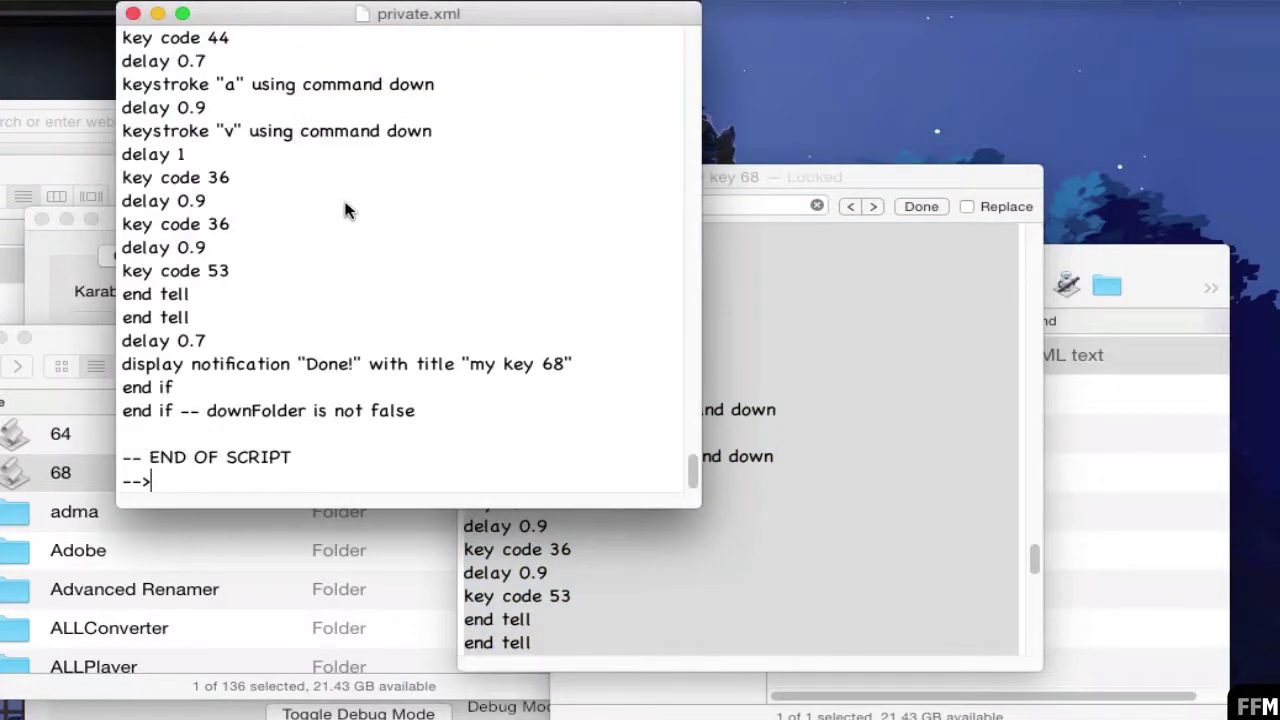
pyautogui.press('super+w')
# Step: Reload the XML in Karabiner's key-change settings and enable Hold F under the My Key 68 entry
pyautogui.click(511, 30)
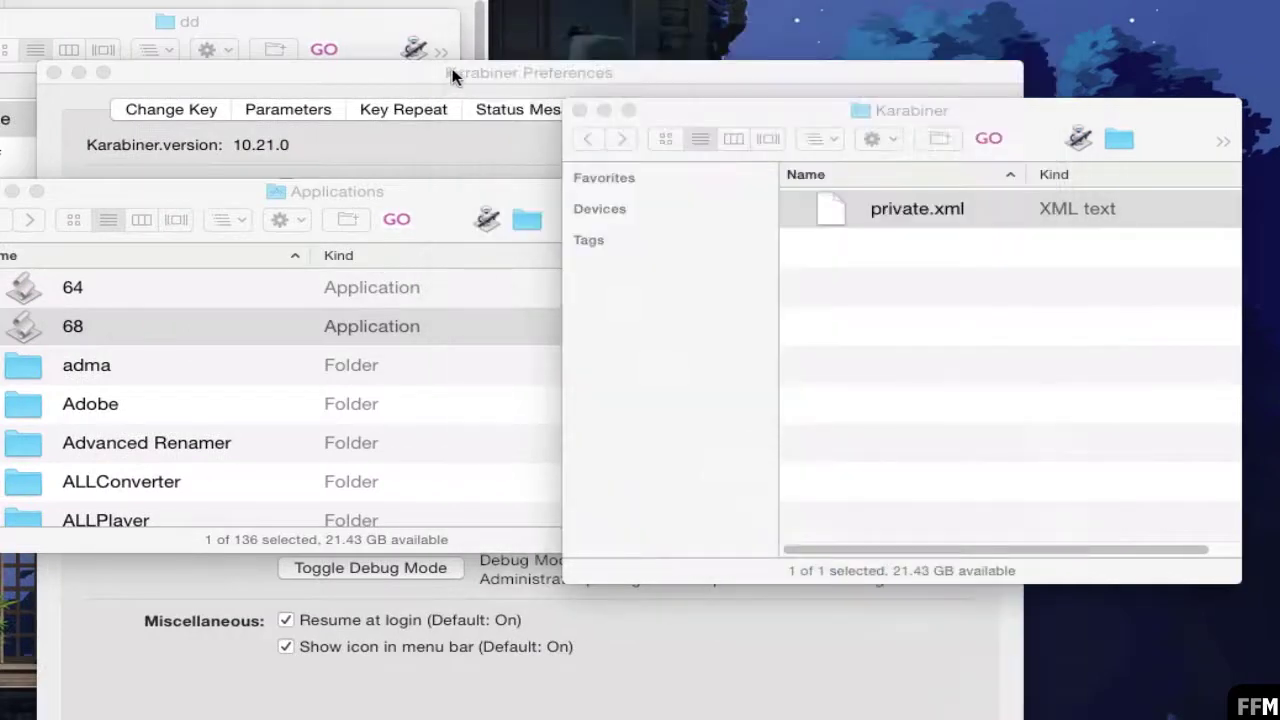
pyautogui.click(505, 72)
pyautogui.click(175, 107)
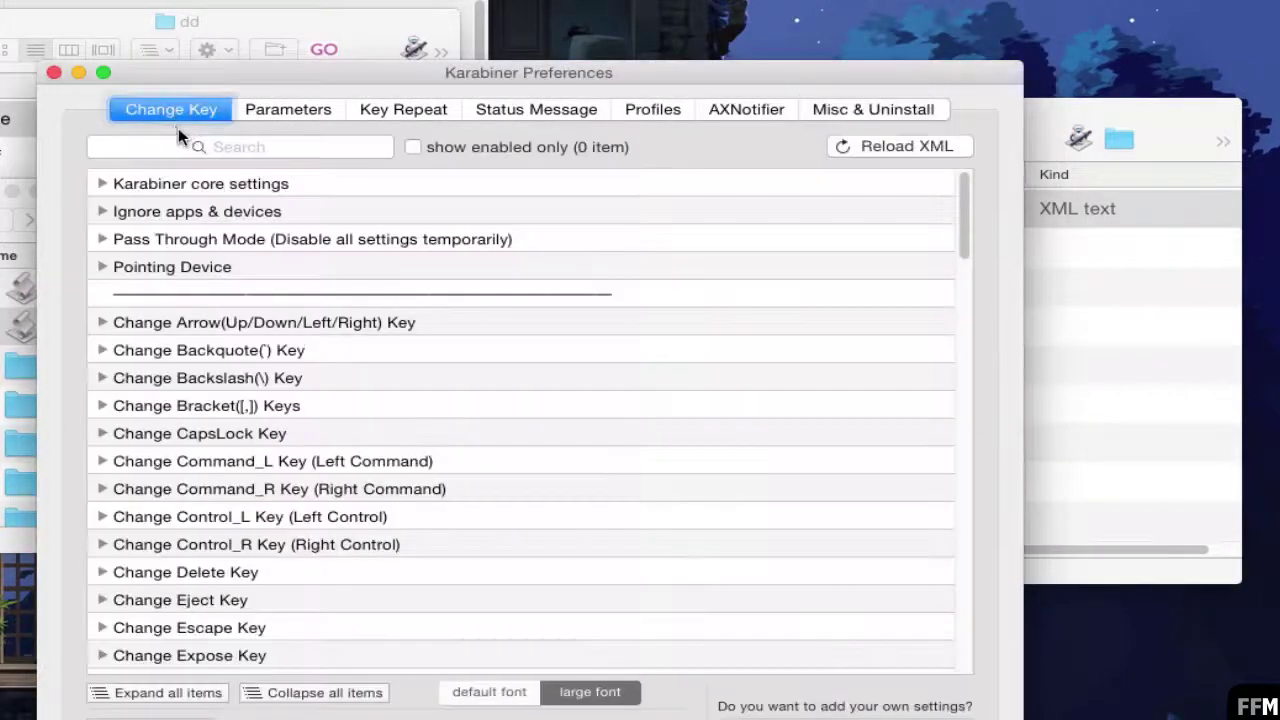
pyautogui.click(852, 149)
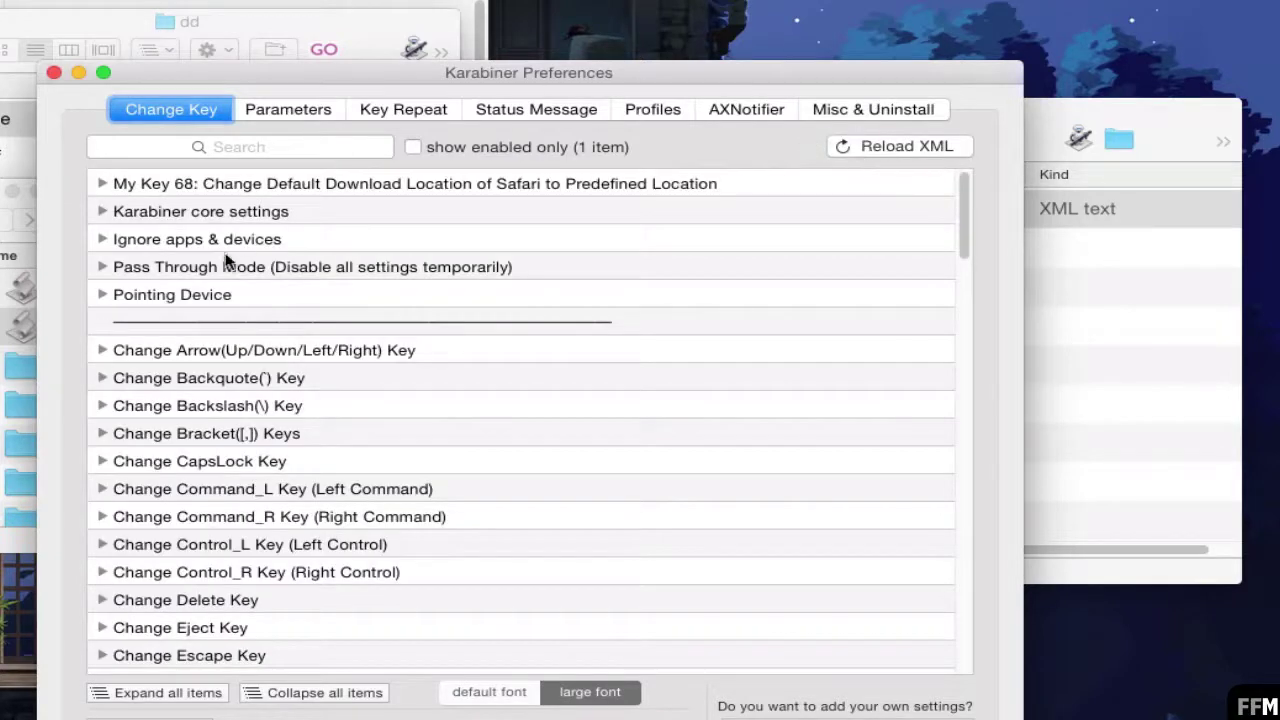
pyautogui.click(101, 182)
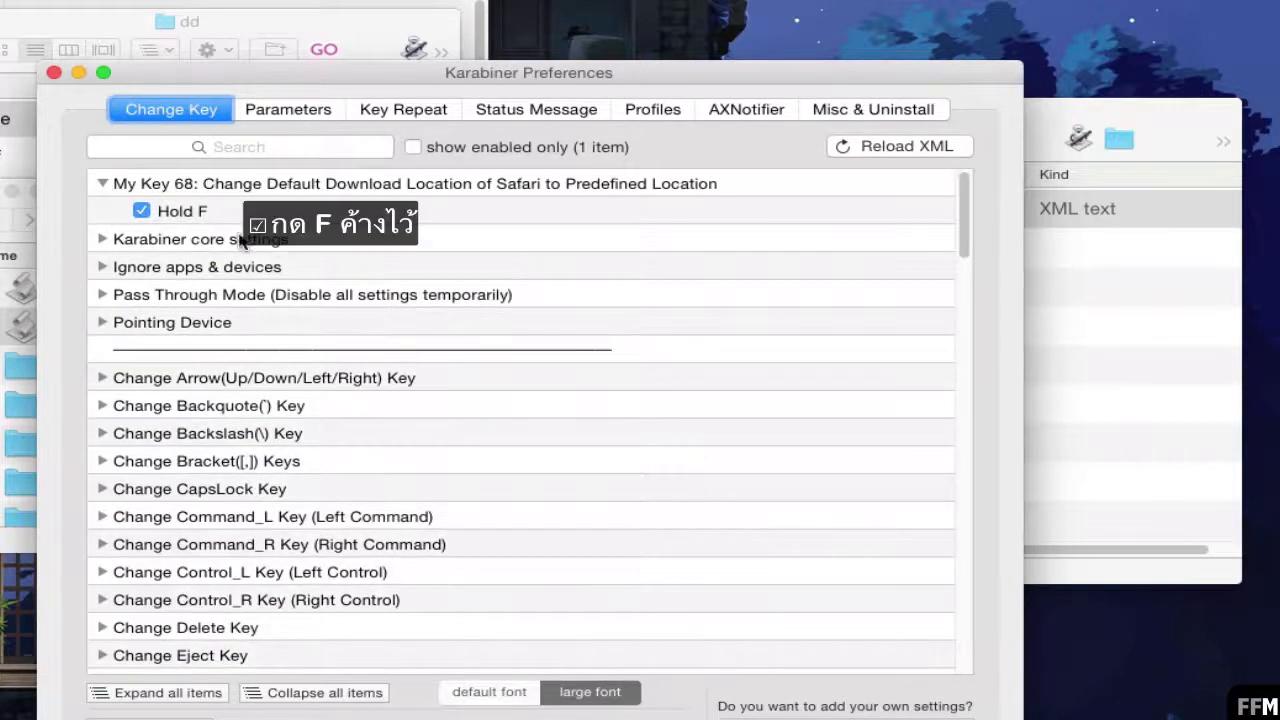
pyautogui.click(141, 211)
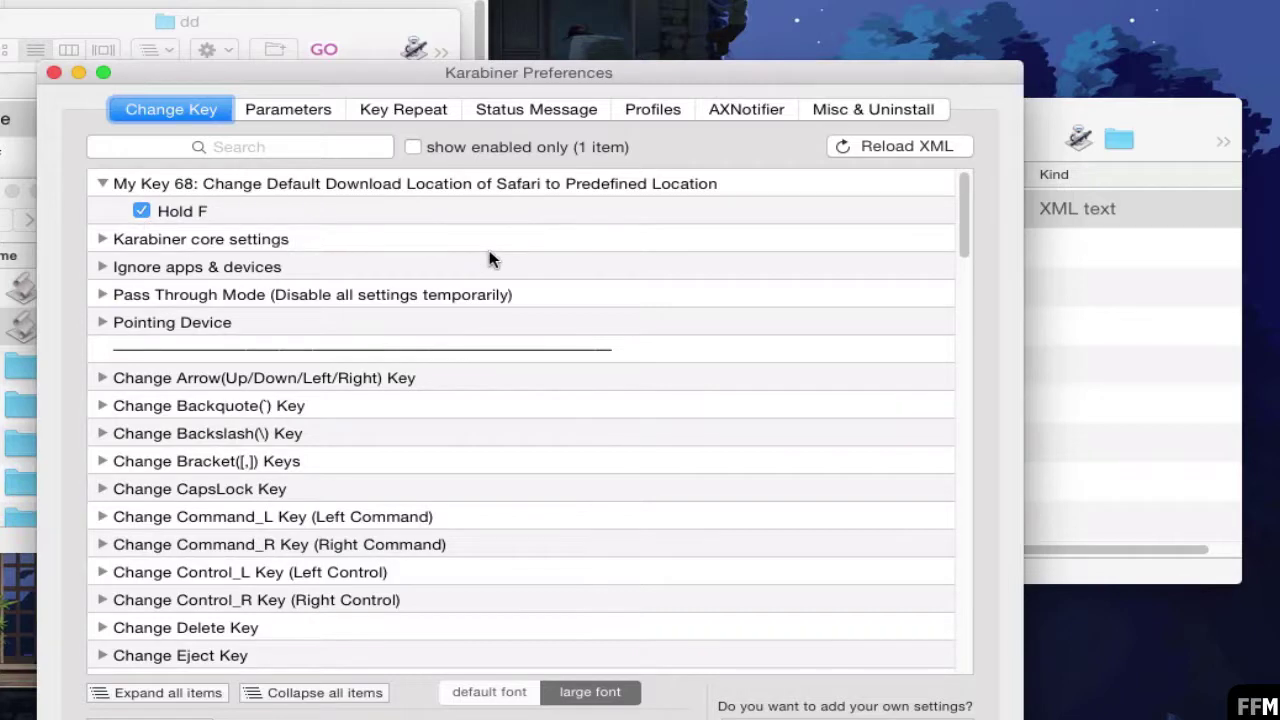
# Step: Switch to Safari and use the My Key 68 folder chooser to set the download location to ee (/Volumes/8GBSANDISK/Fsd/dd/ee)
pyautogui.press('f')
pyautogui.moveTo(836, 1); pyautogui.dragTo(702, 1)
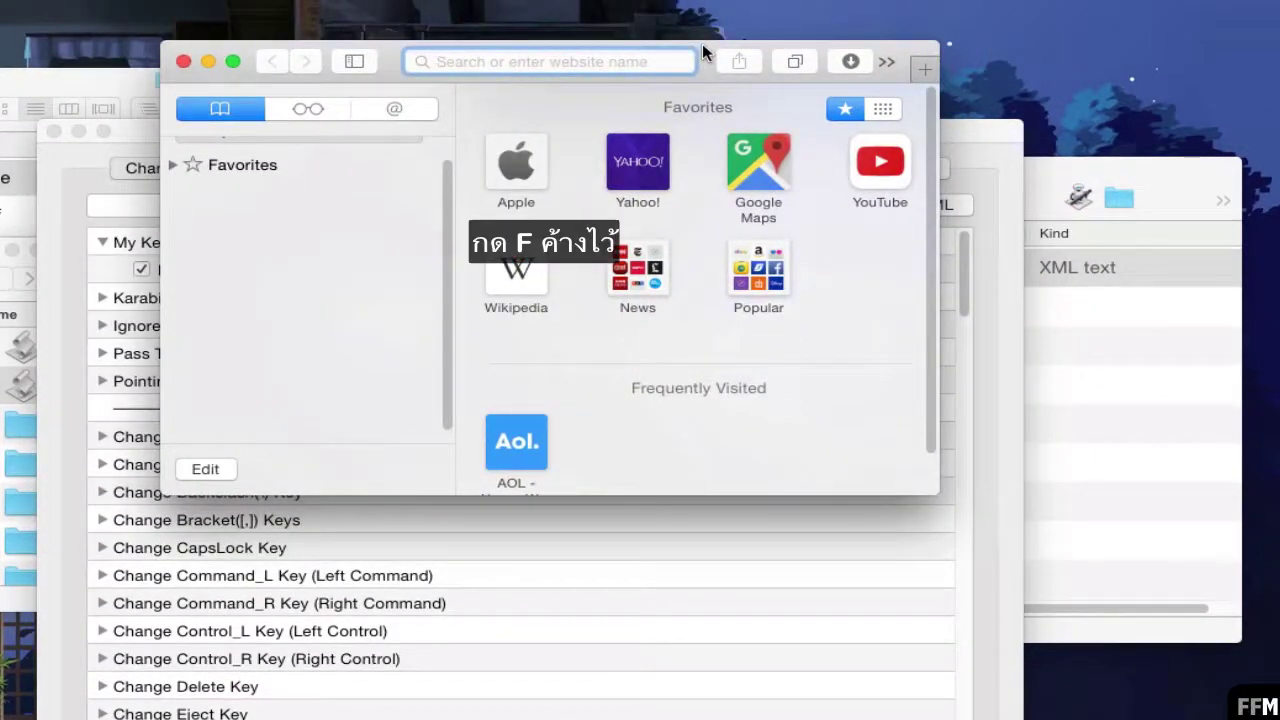
pyautogui.press('f')
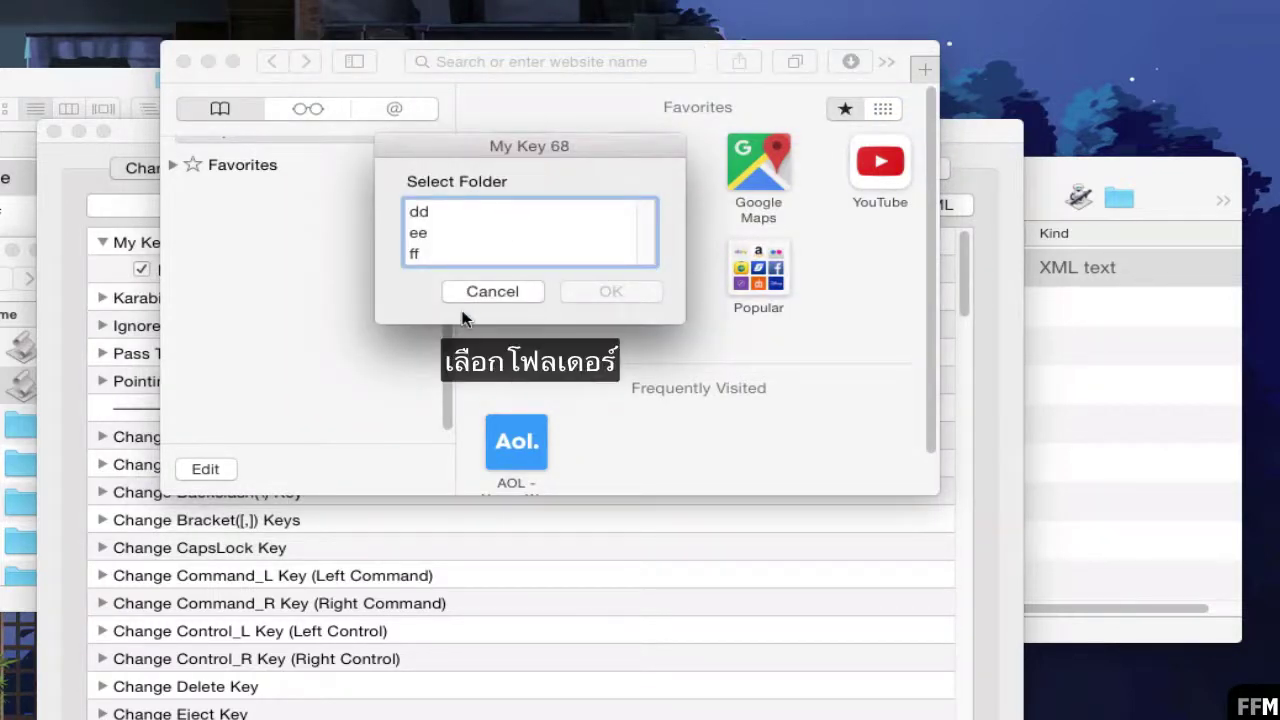
pyautogui.click(423, 236)
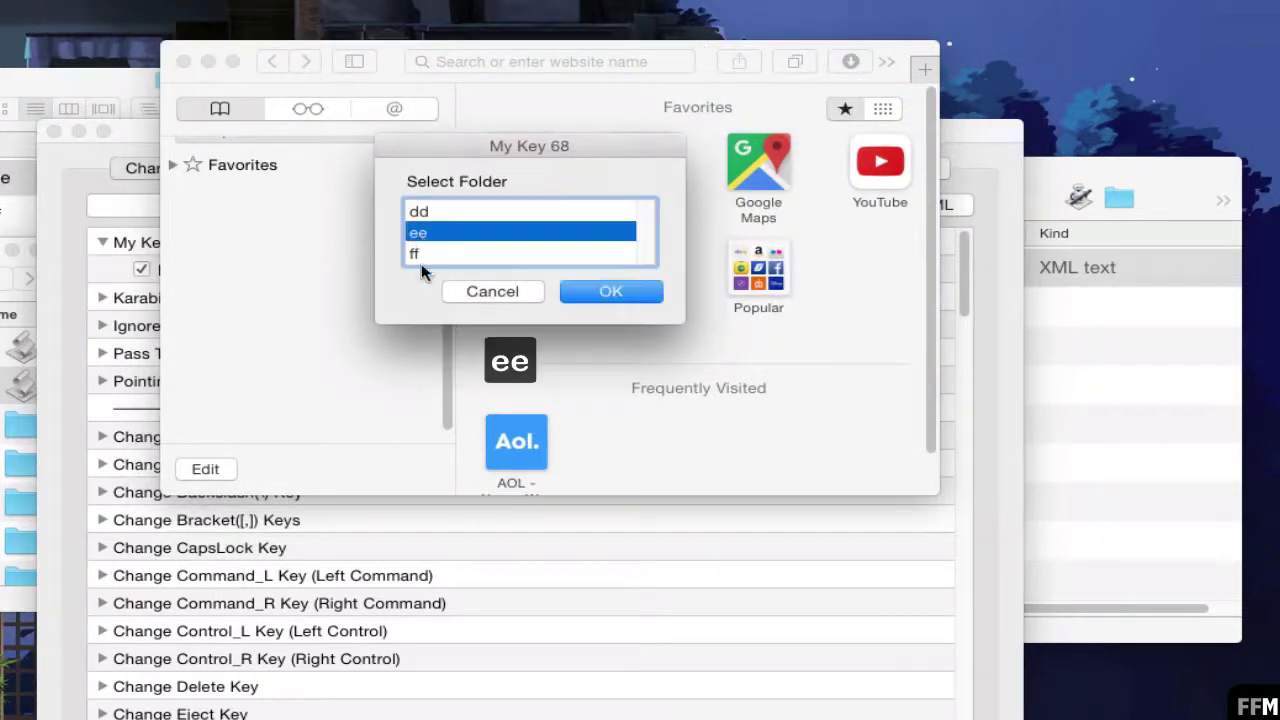
pyautogui.click(612, 291)
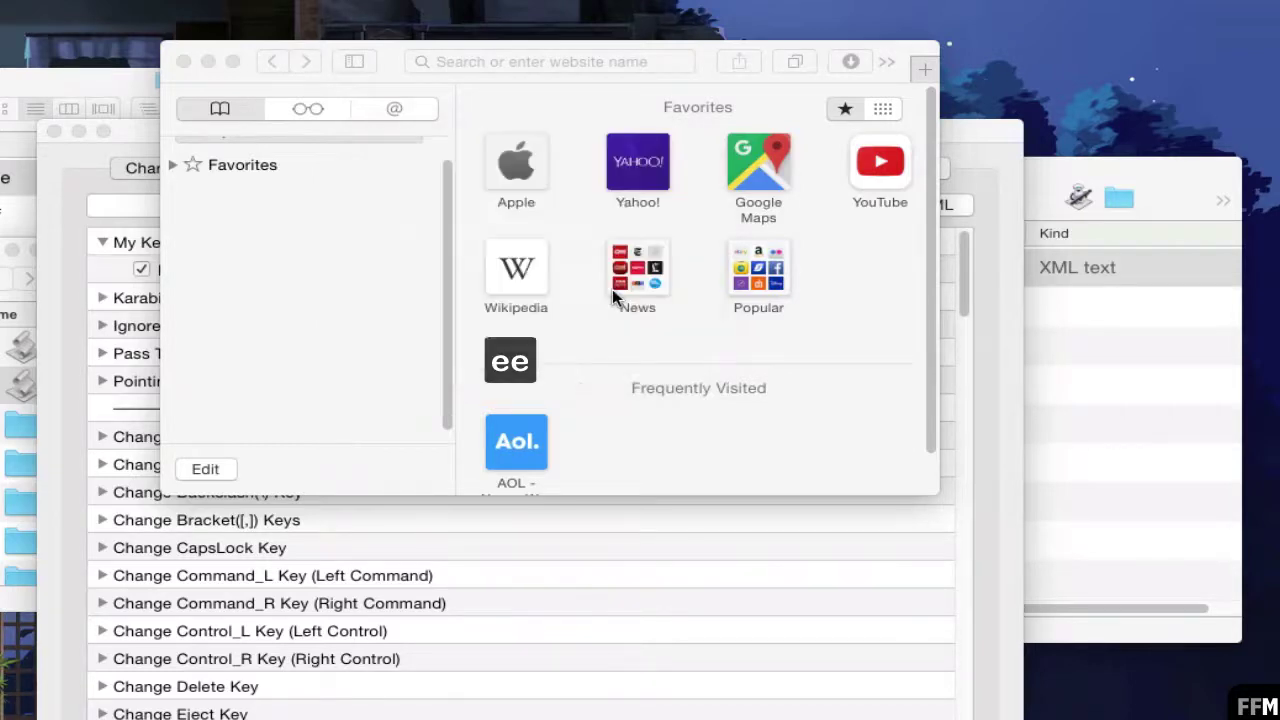
pyautogui.press('Down')
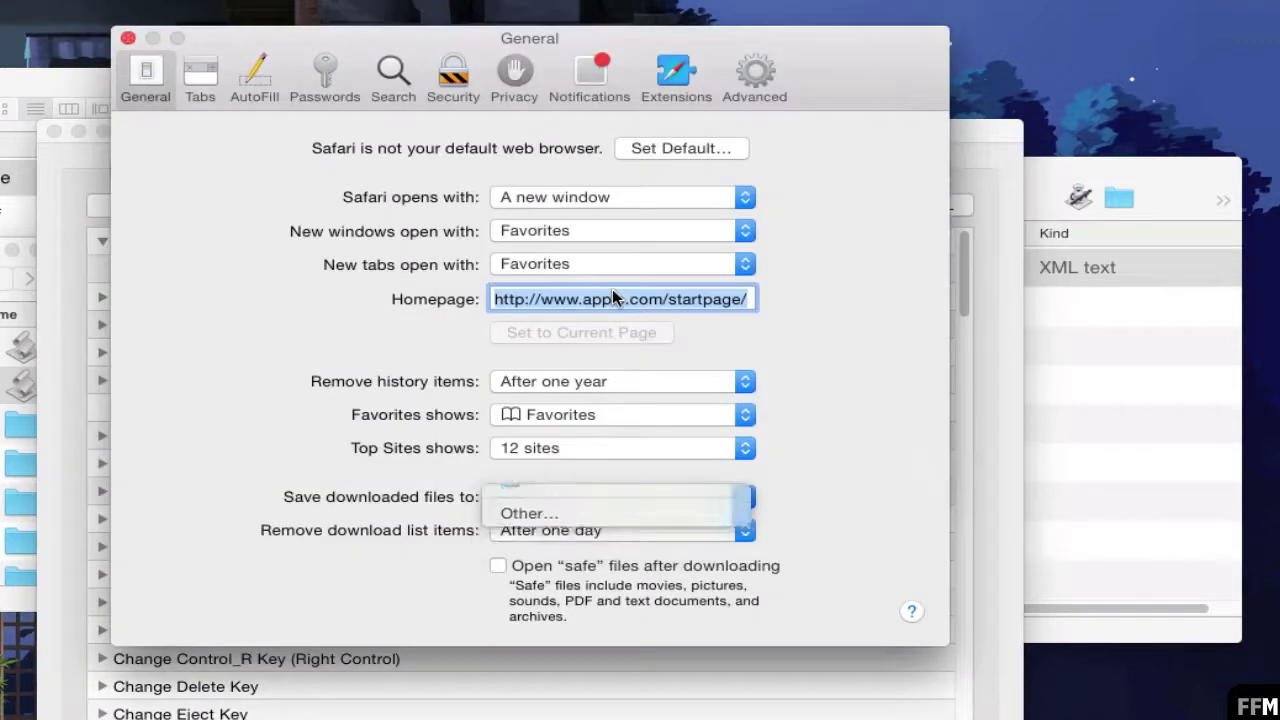
pyautogui.press('Return')
pyautogui.write('/')
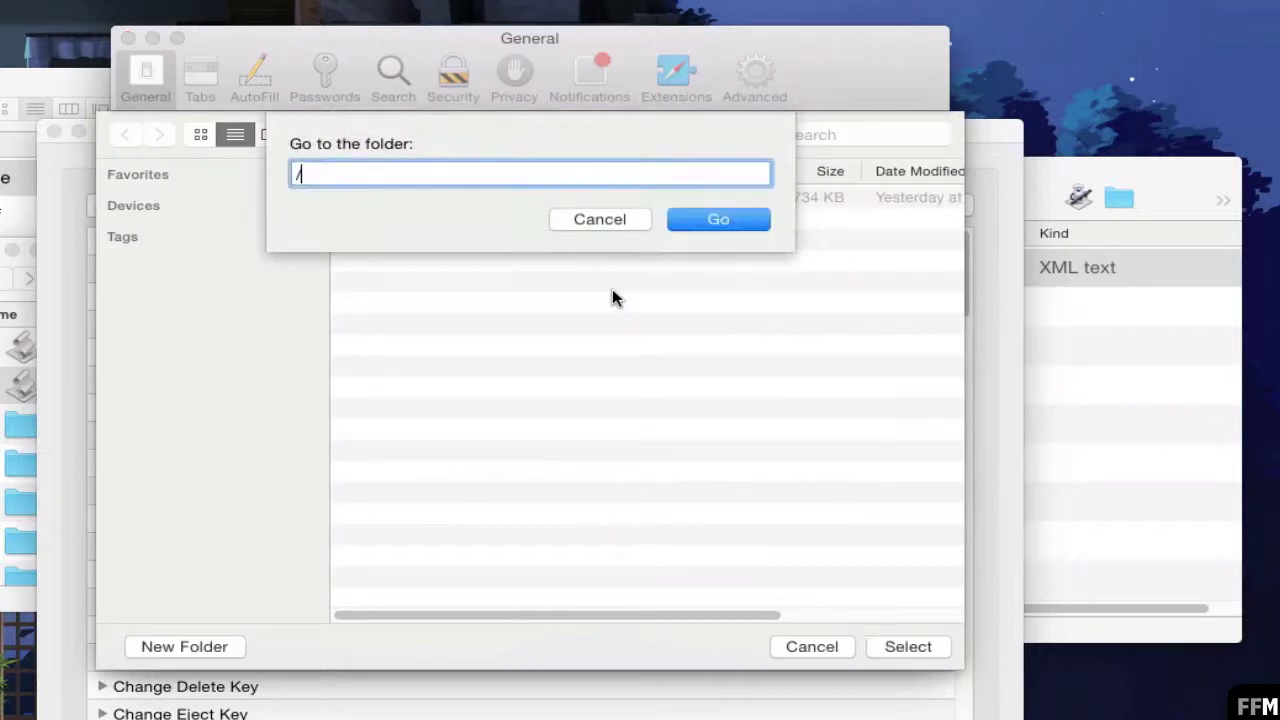
pyautogui.write('Volumes/8GBSANDISK/Fsd/dd/ee')
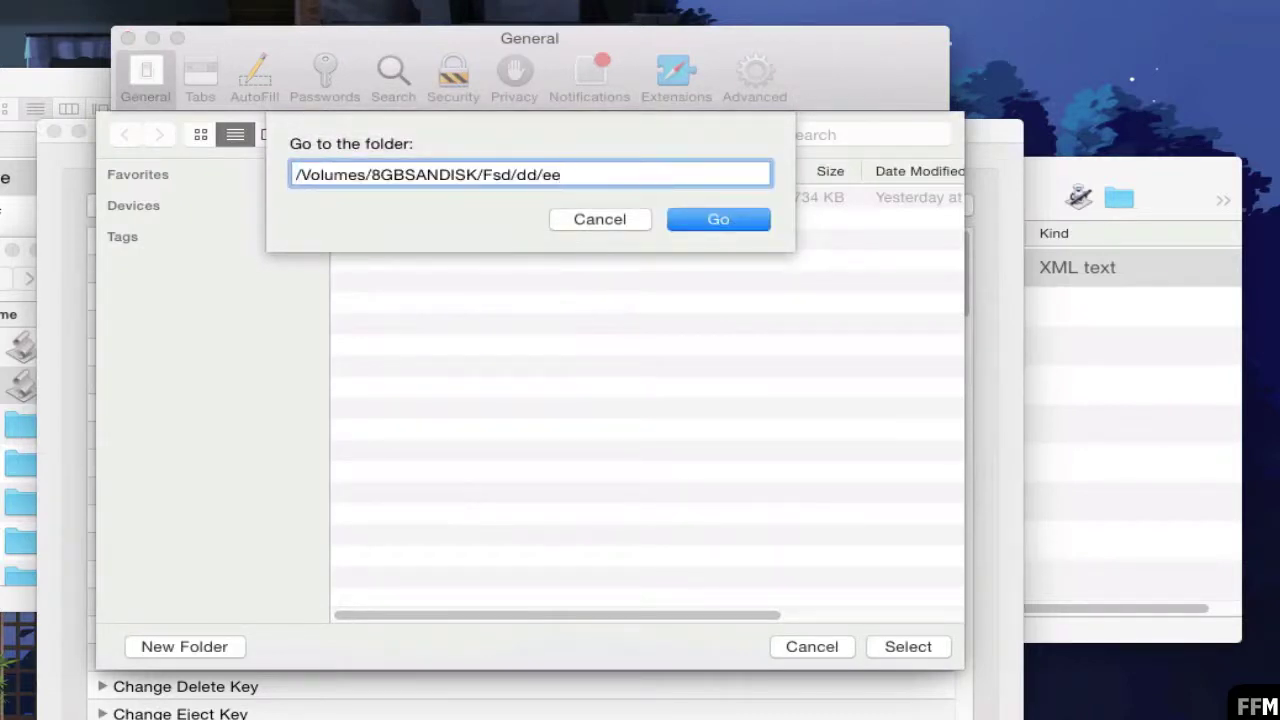
pyautogui.press('Return')
pyautogui.press('Return')
pyautogui.press('super+w')
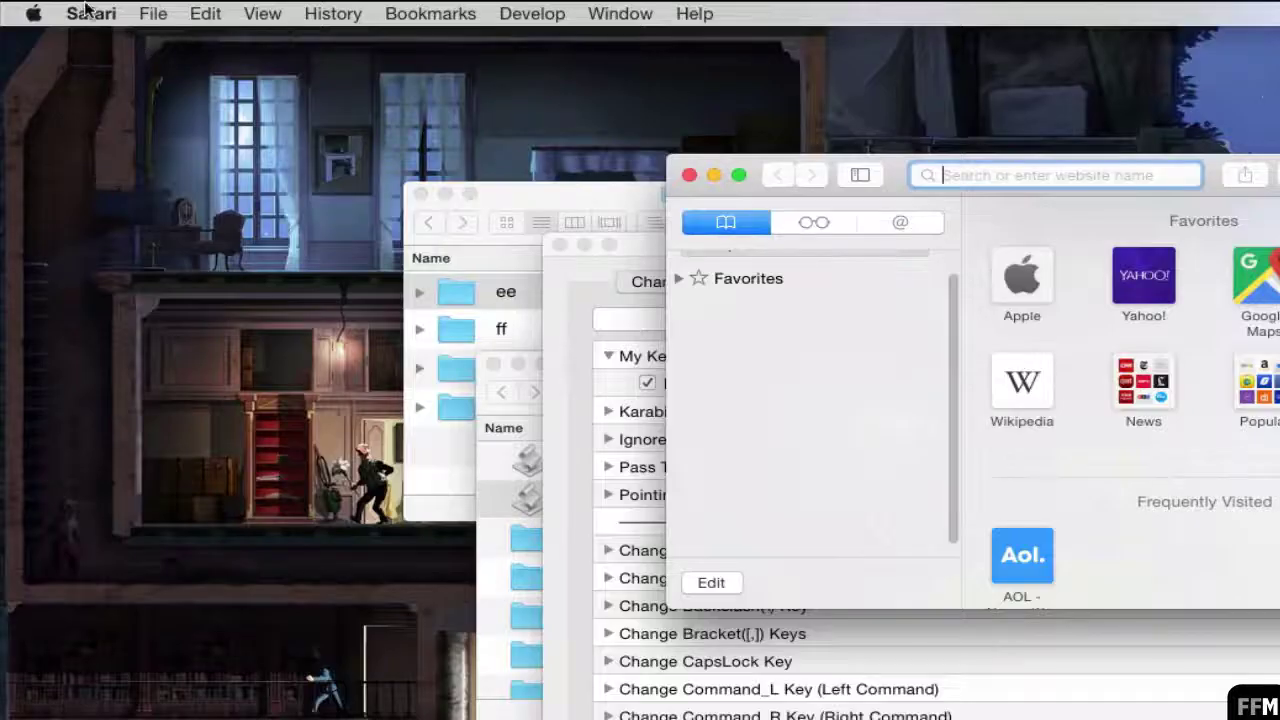
# Step: Check the download folder in Safari's general preferences and bring up the advanced preferences
pyautogui.click(84, 13)
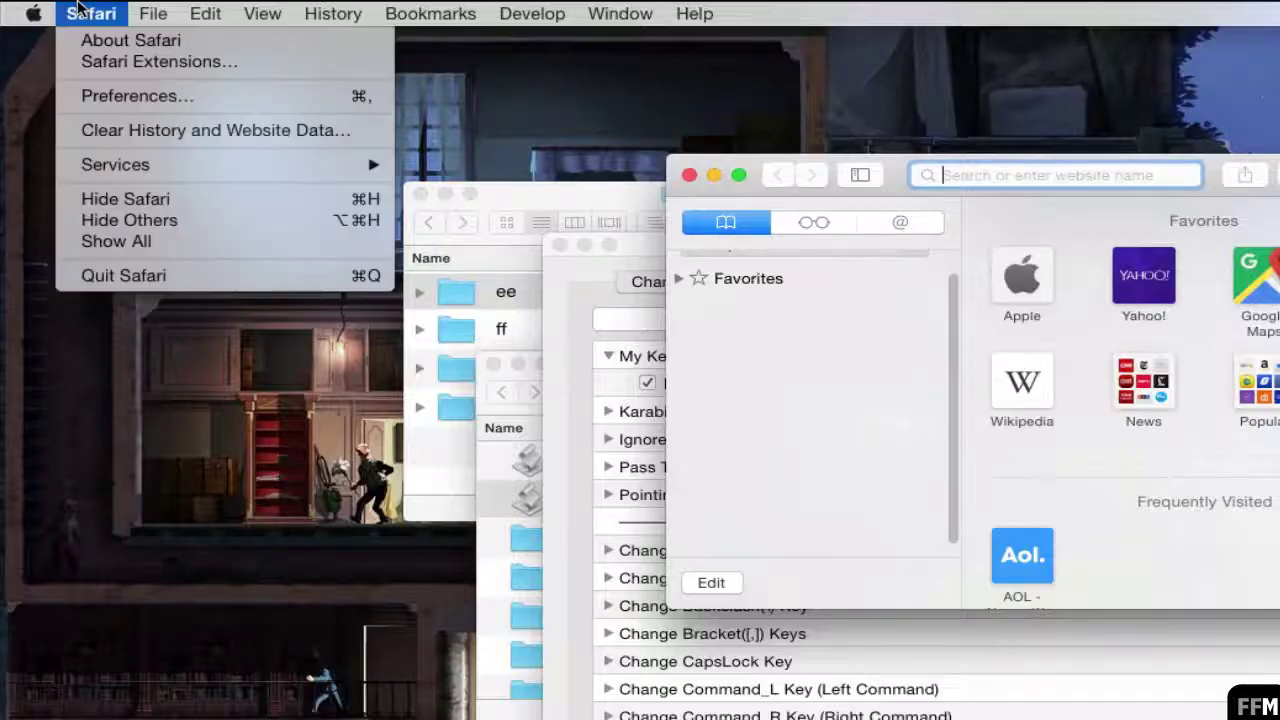
pyautogui.click(87, 99)
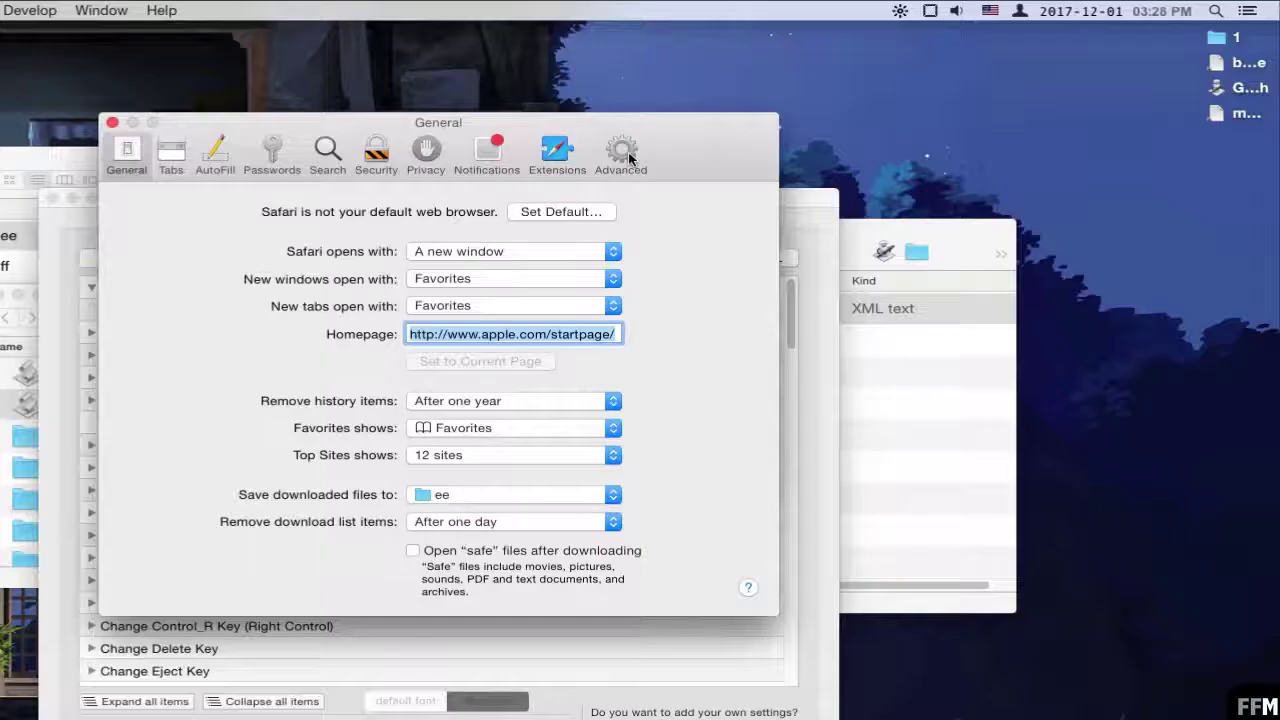
pyautogui.click(626, 157)
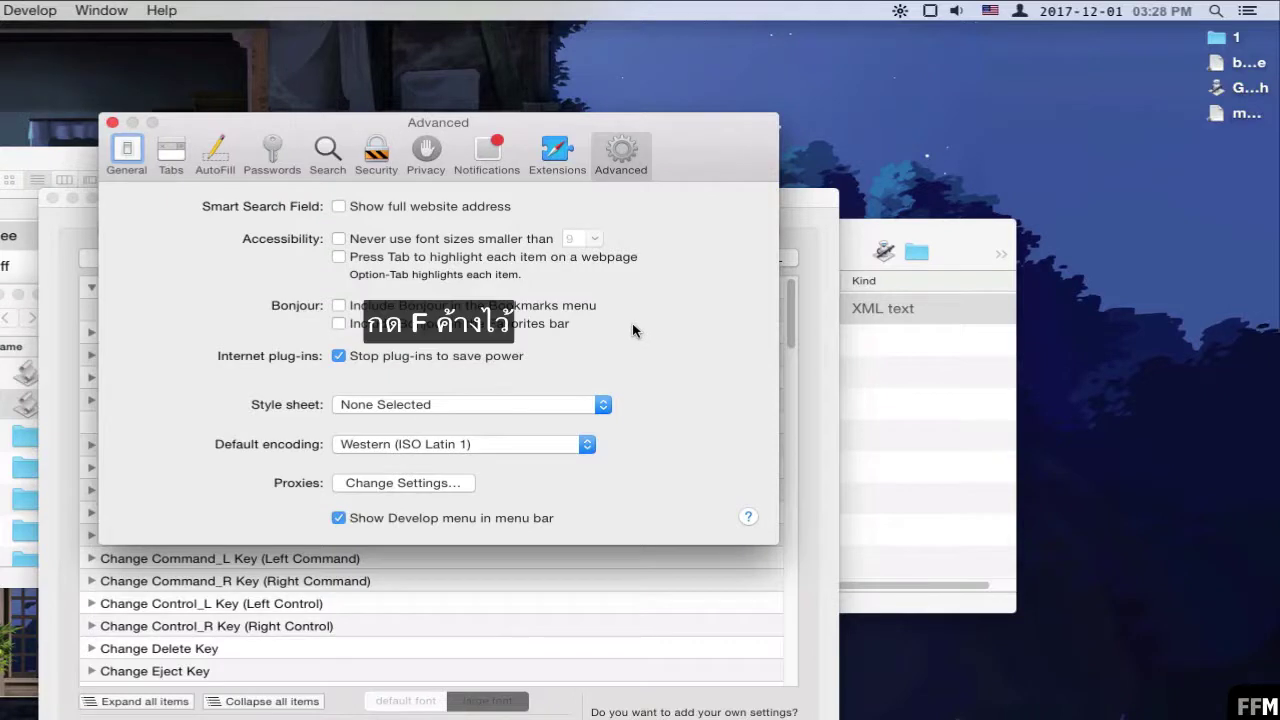
# Step: Call up the My Key 68 folder chooser from the advanced preferences and choose ff as the download location
pyautogui.press('f')
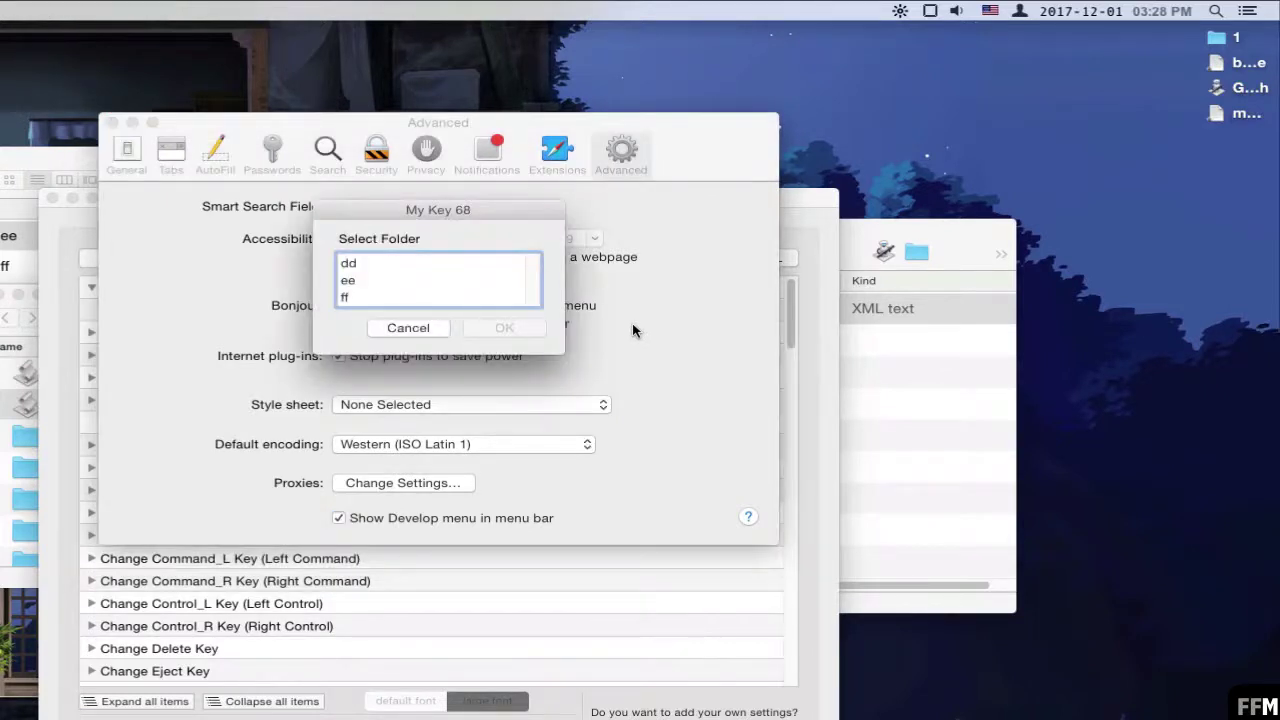
pyautogui.click(352, 299)
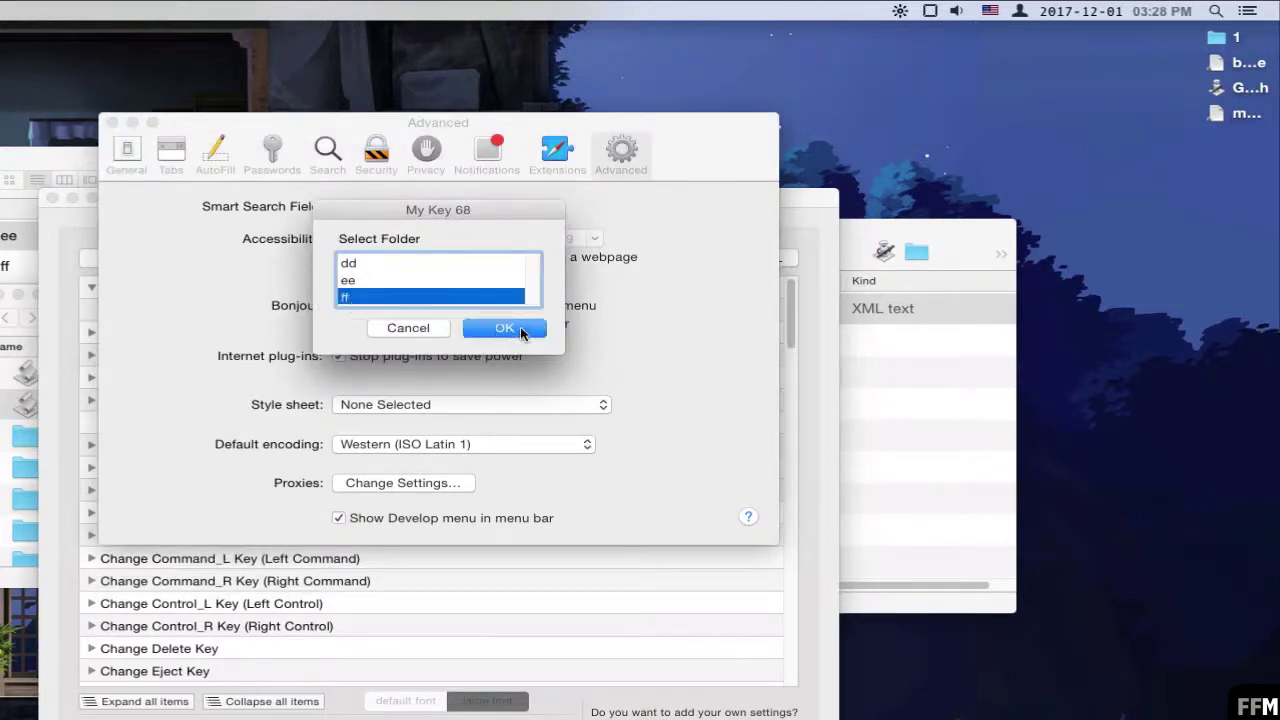
pyautogui.click(521, 330)
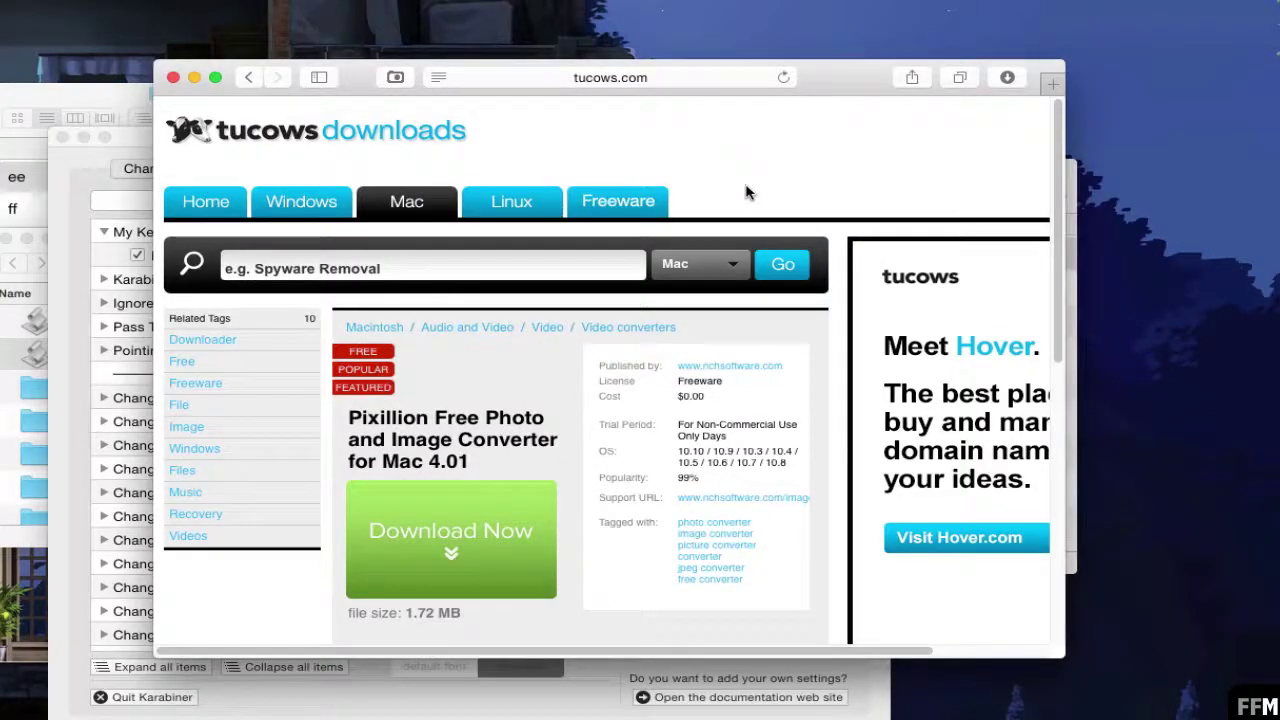
# Step: Call up the My Key 68 chooser on the tucows.com page and set the download location to dd (/Volumes/8GBSANDISK/Fsd/dd)
pyautogui.press('f')
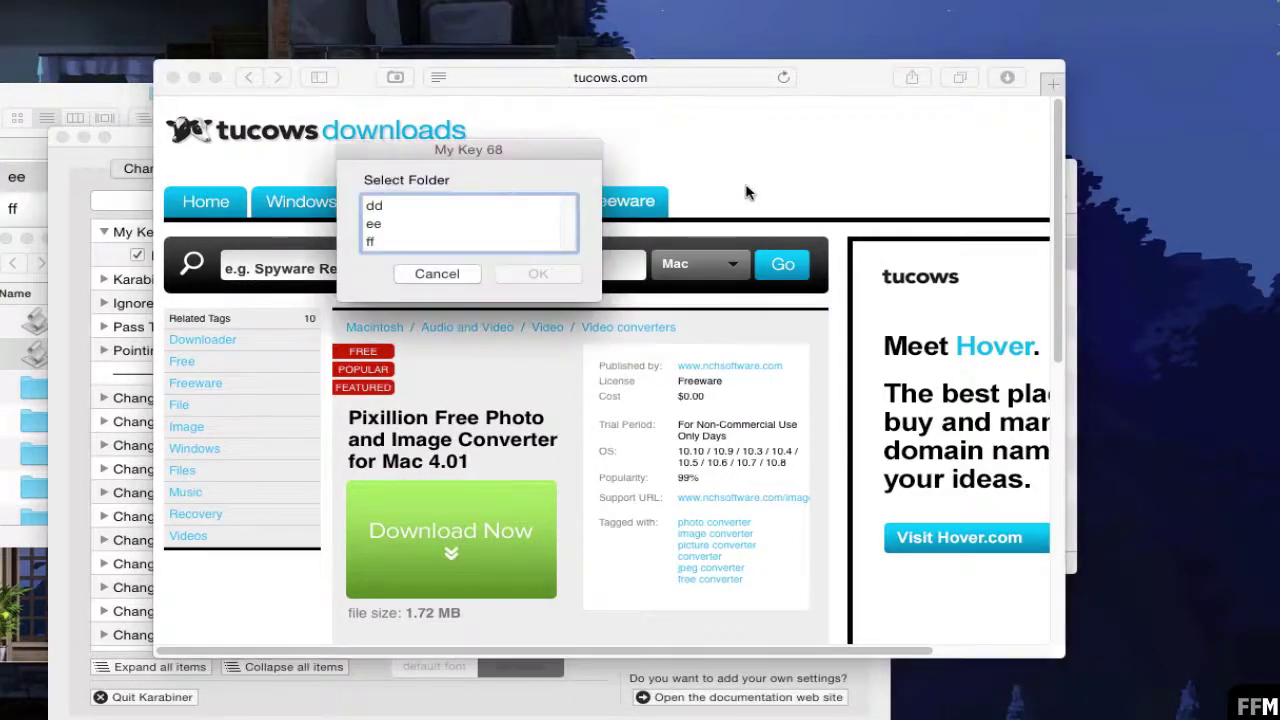
pyautogui.click(383, 207)
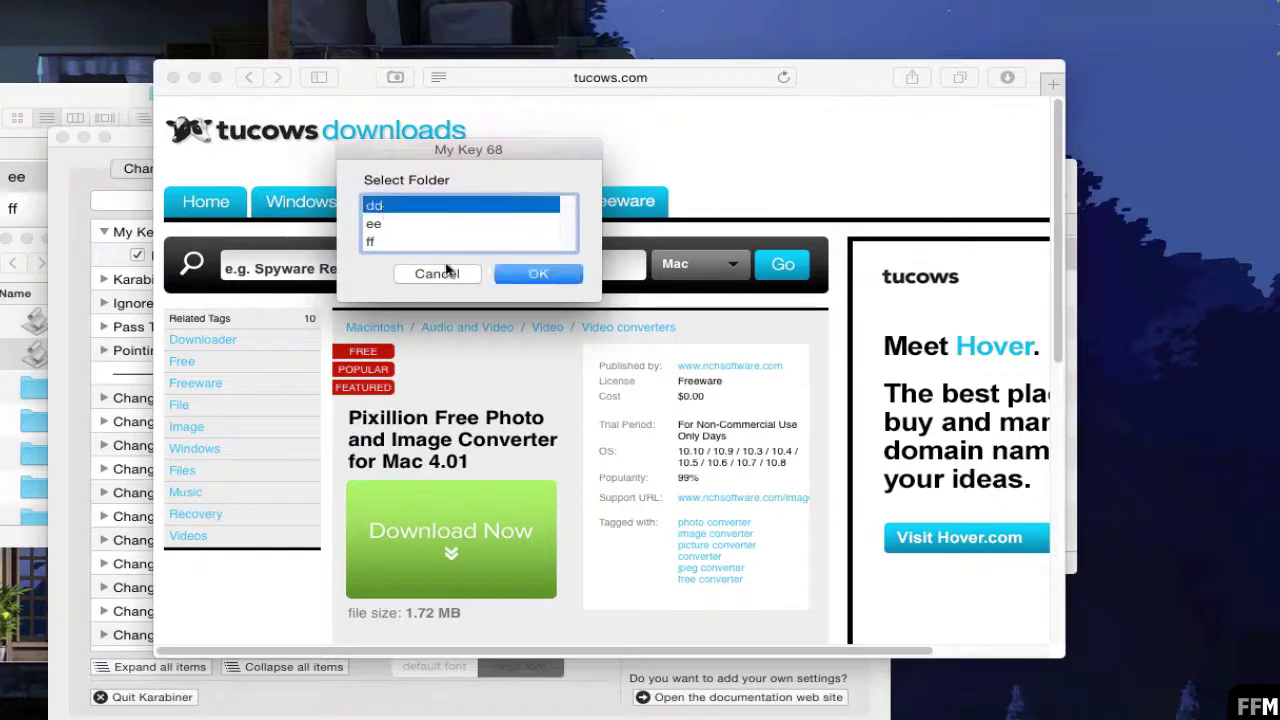
pyautogui.click(552, 277)
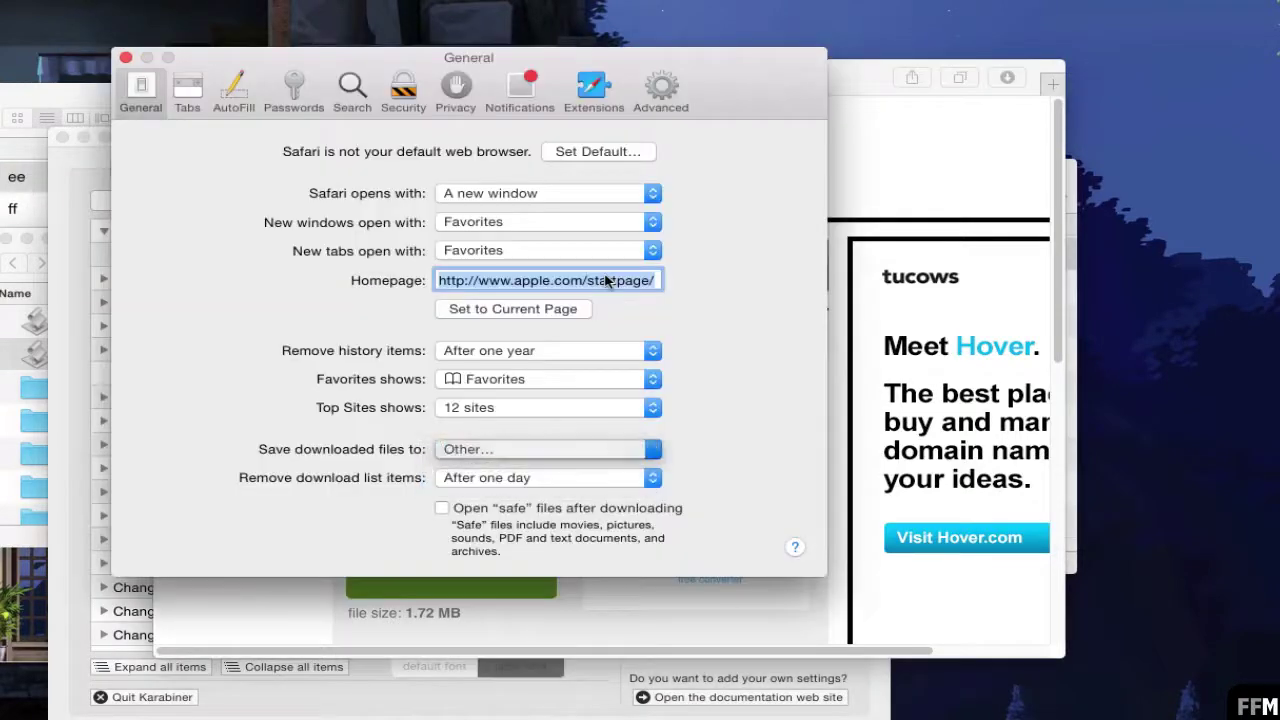
pyautogui.press('/')
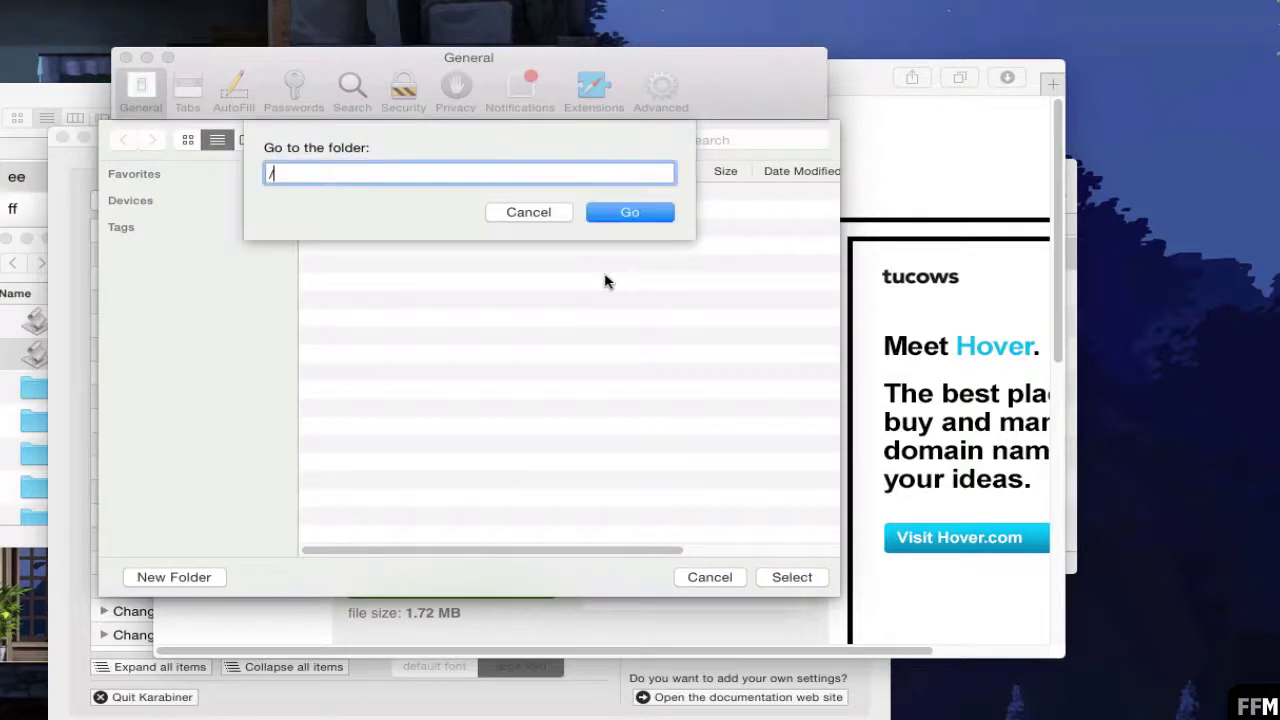
pyautogui.write('/Volumes/8GBSANDISK/Fsd/dd')
pyautogui.press('Return')
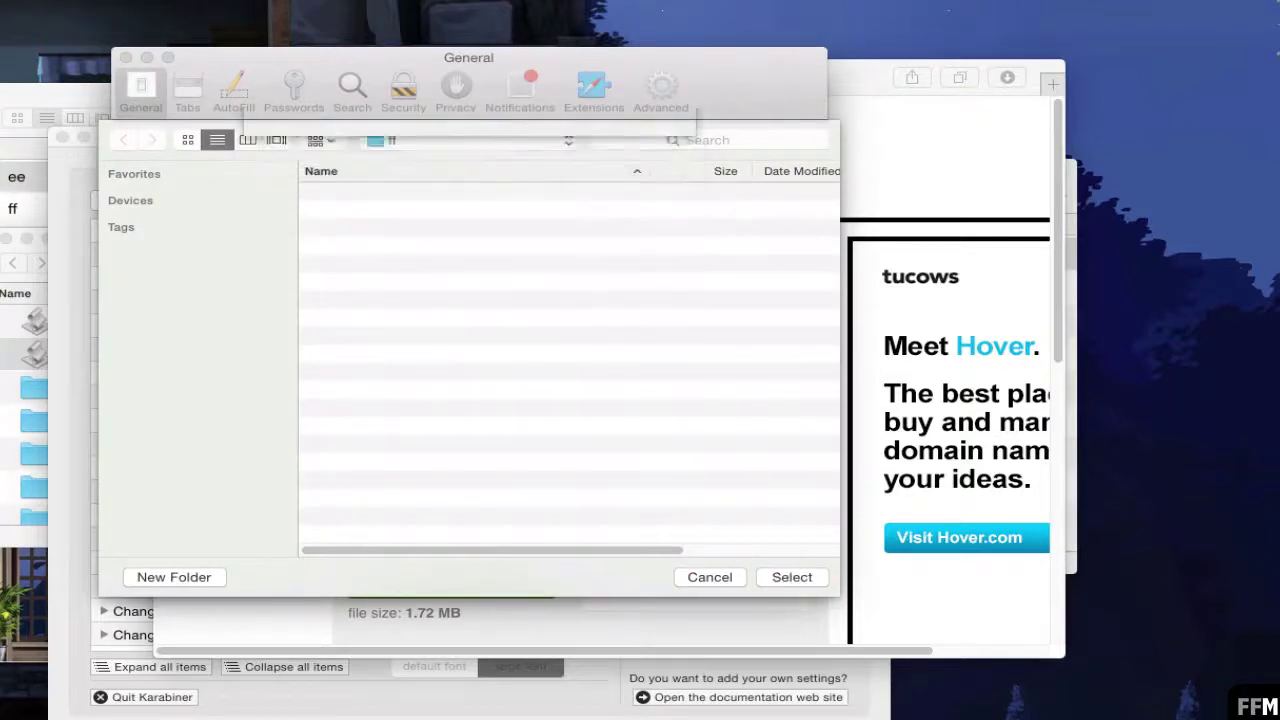
pyautogui.press('Return')
pyautogui.press('super+w')
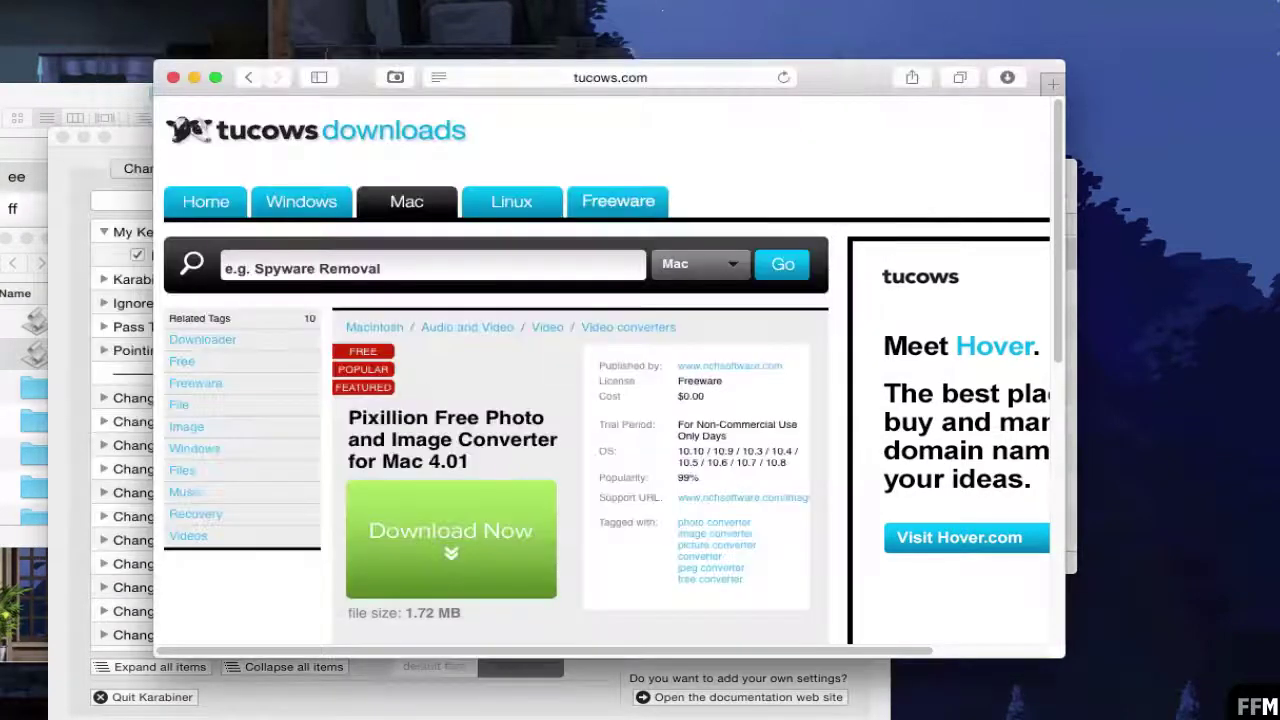